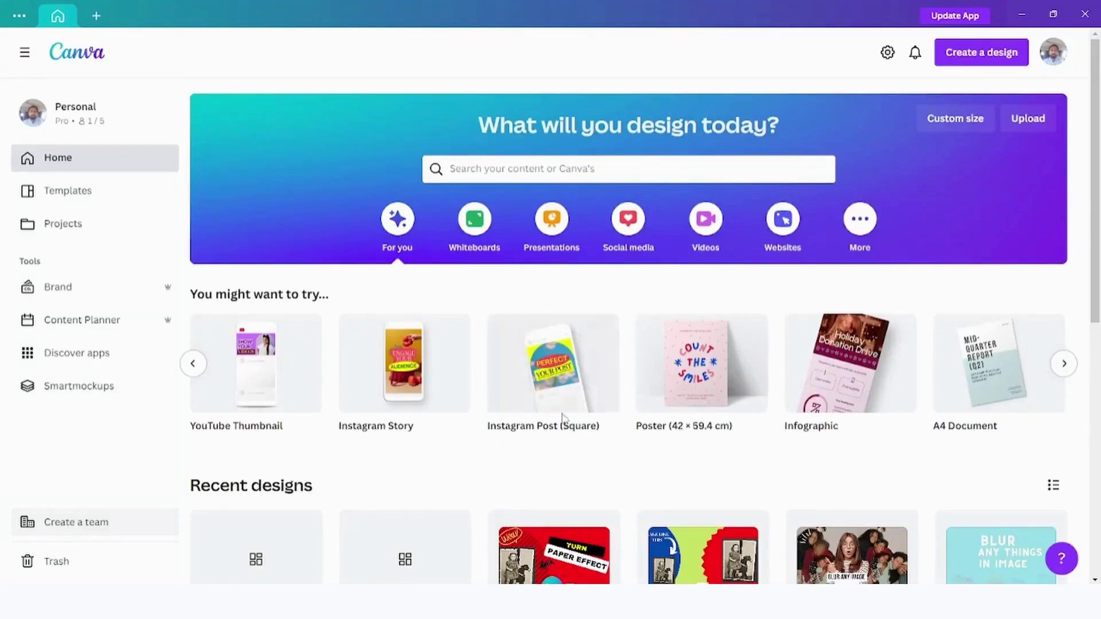
Create a square Instagram post design and place the uploaded portrait photo of the man on the page
click(556, 383)
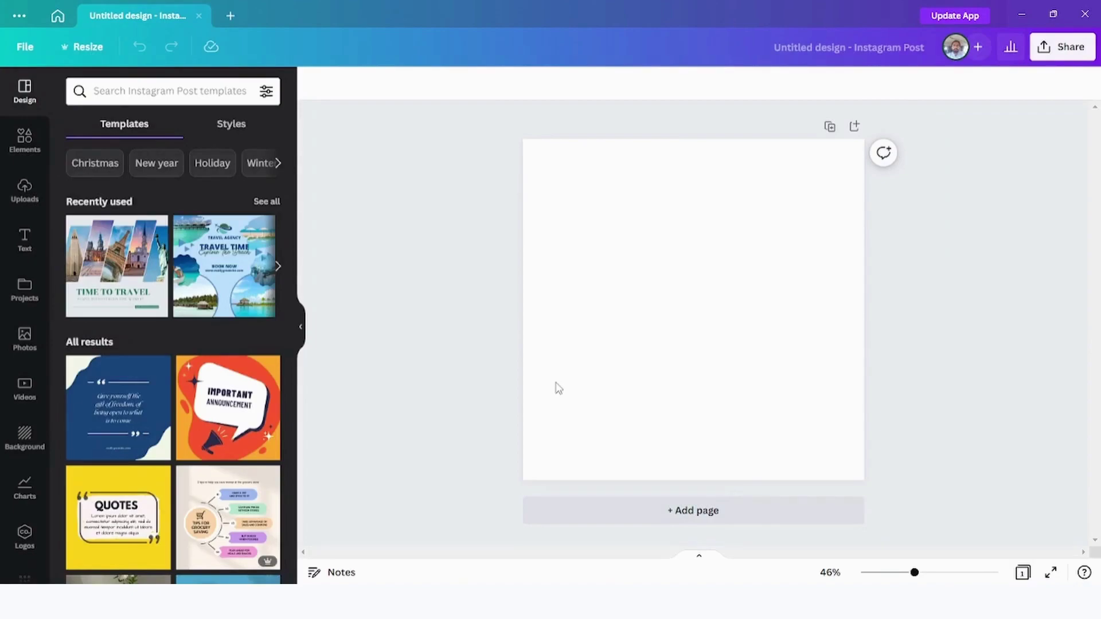
click(23, 189)
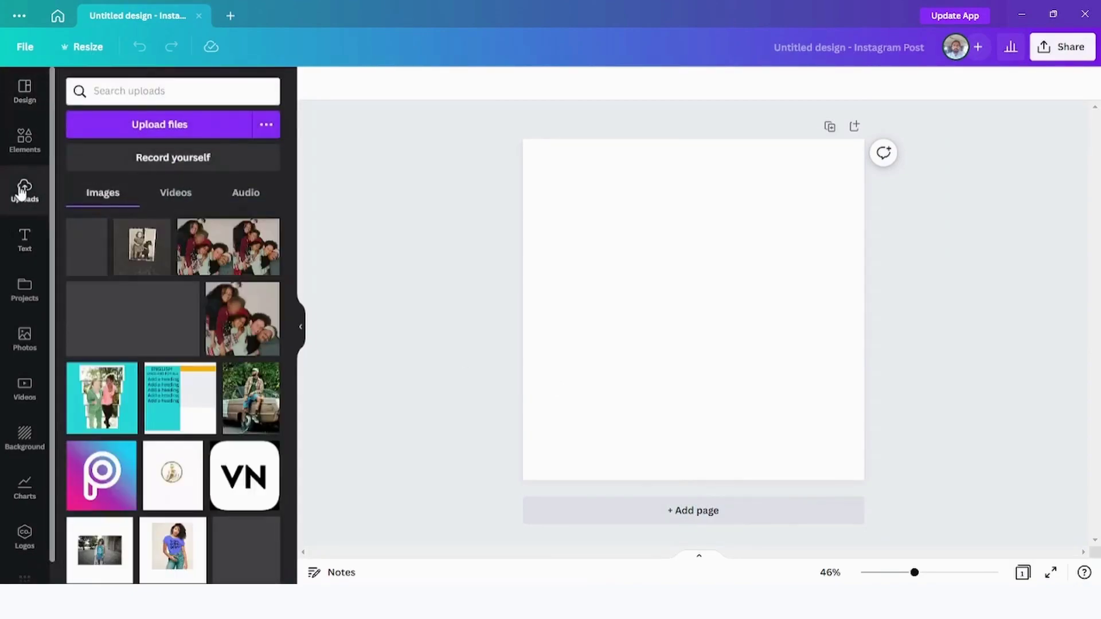
click(83, 238)
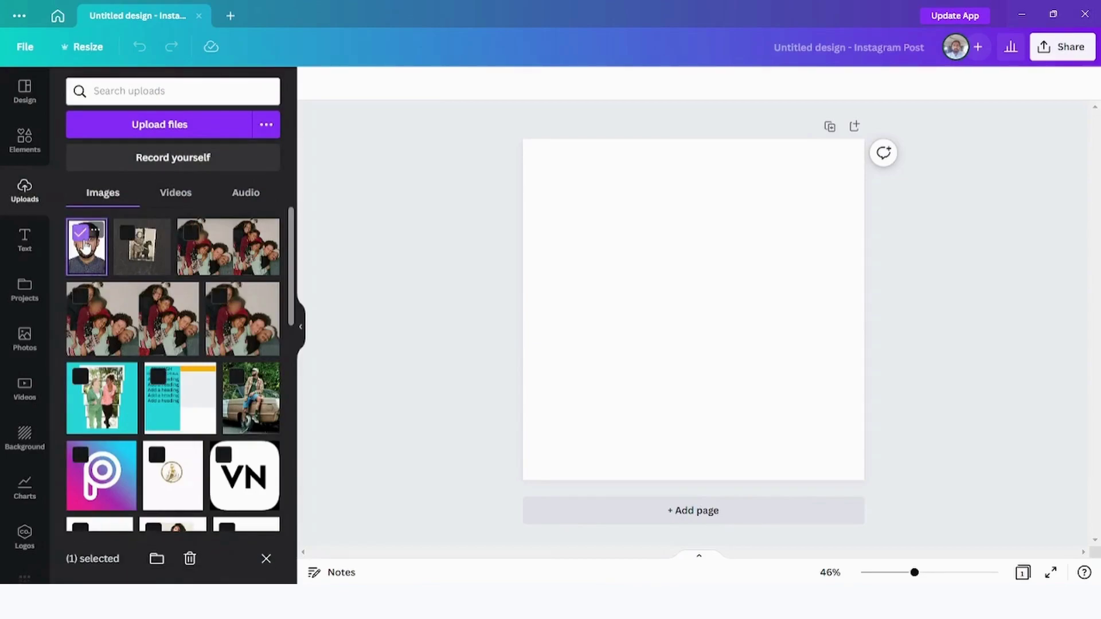
click(86, 252)
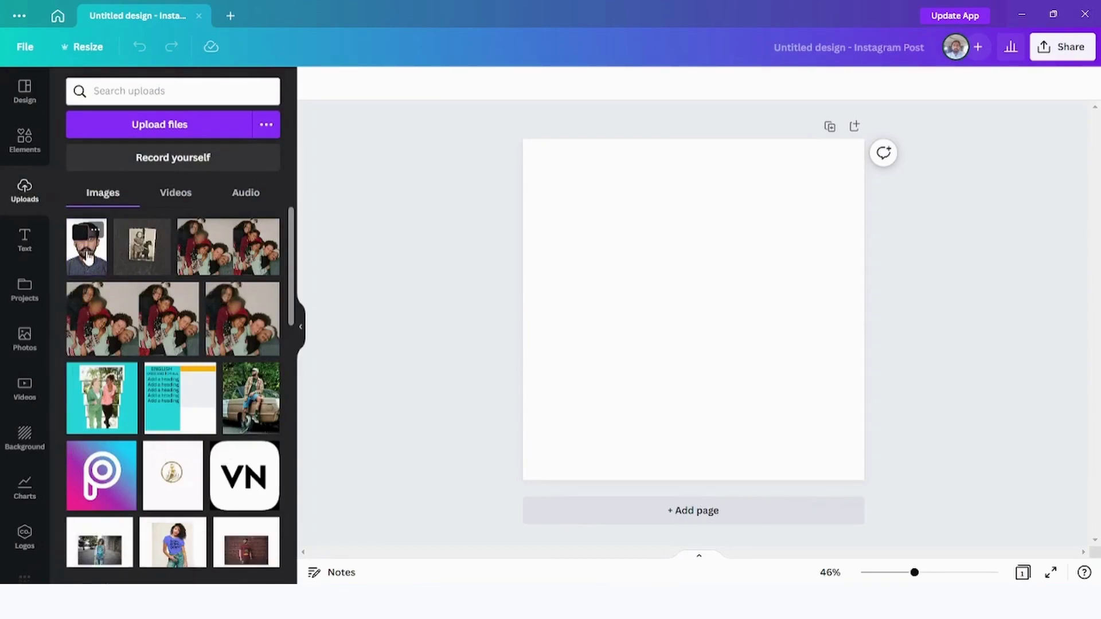
click(86, 256)
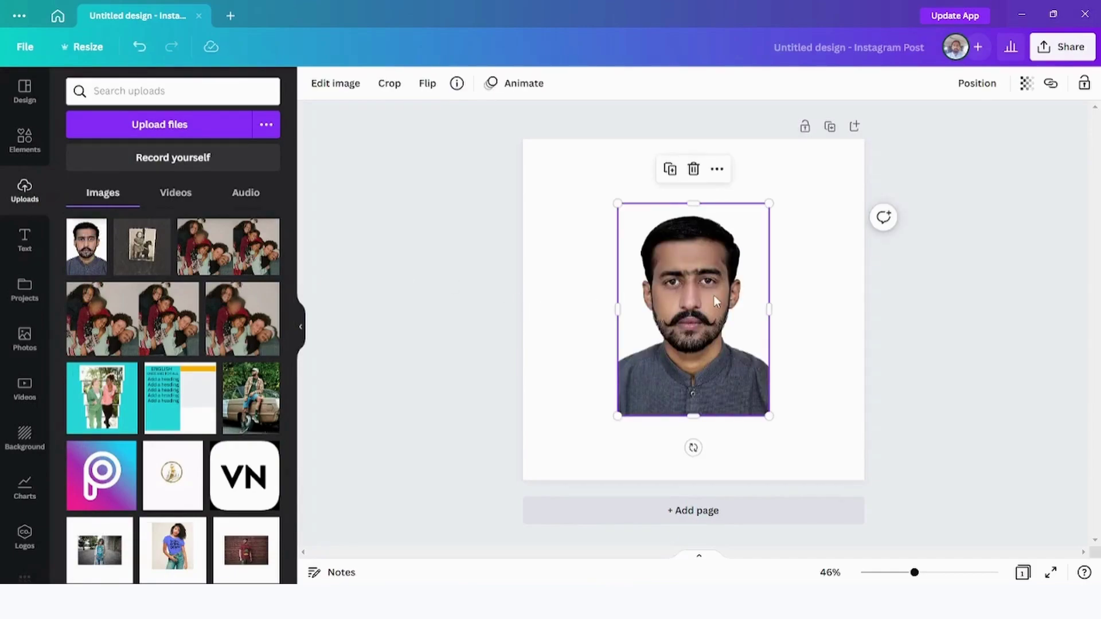
Remove the portrait's background and erase the neck and clothing with the Erase brush at size 25, keeping only the head
click(335, 81)
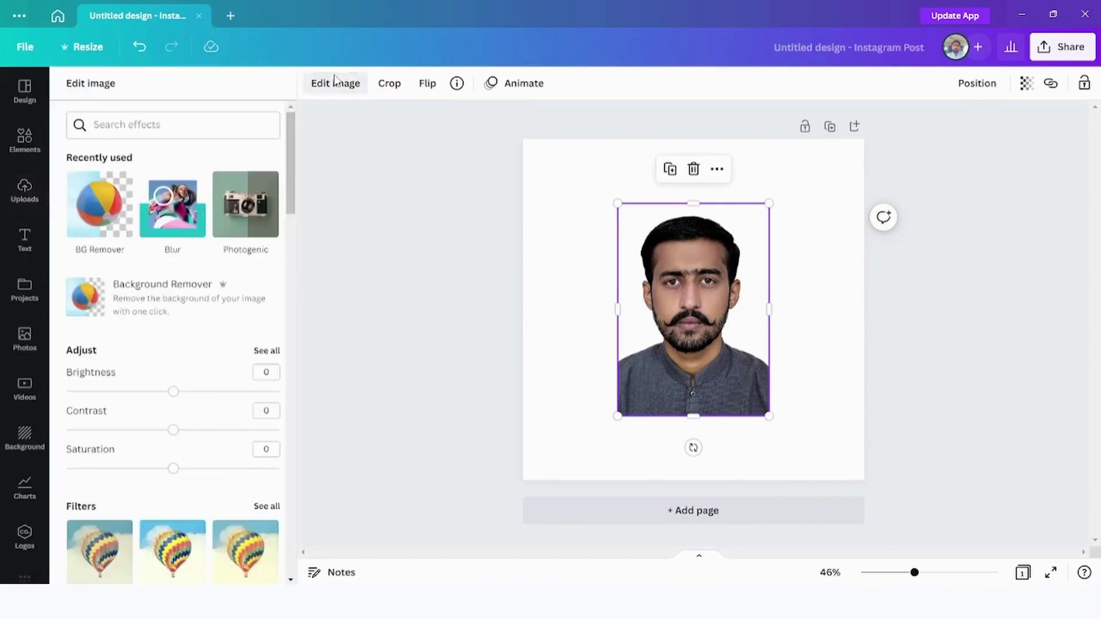
click(164, 306)
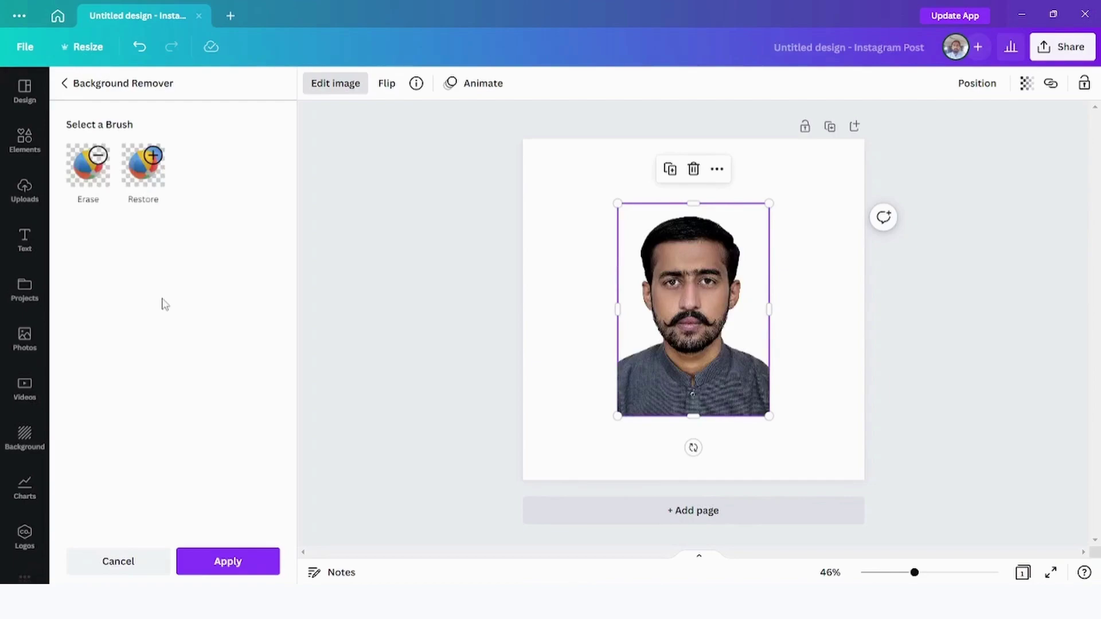
click(88, 180)
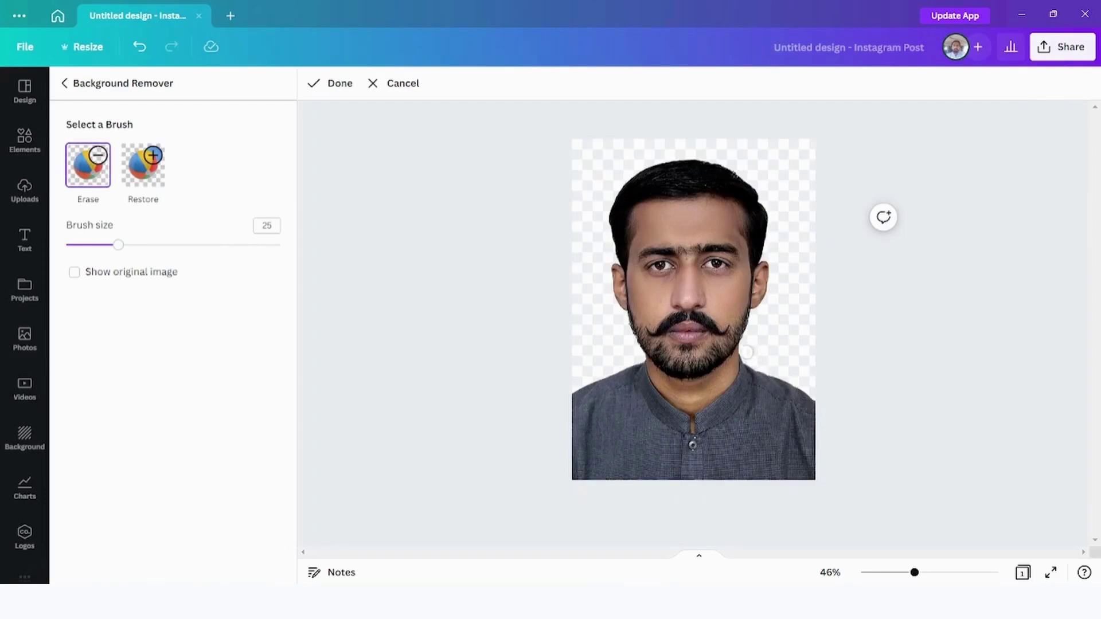
mouse_move(740, 364)
mouse_down()
mouse_move(673, 390)
mouse_move(638, 360)
mouse_move(656, 382)
mouse_move(690, 392)
mouse_move(754, 349)
mouse_move(725, 426)
mouse_move(721, 391)
mouse_move(746, 366)
mouse_move(769, 391)
mouse_move(776, 384)
mouse_move(762, 393)
mouse_move(771, 365)
mouse_move(800, 413)
mouse_move(617, 464)
mouse_move(782, 451)
mouse_move(800, 466)
mouse_move(758, 487)
mouse_move(662, 456)
mouse_up()
drag(755, 462, 616, 474)
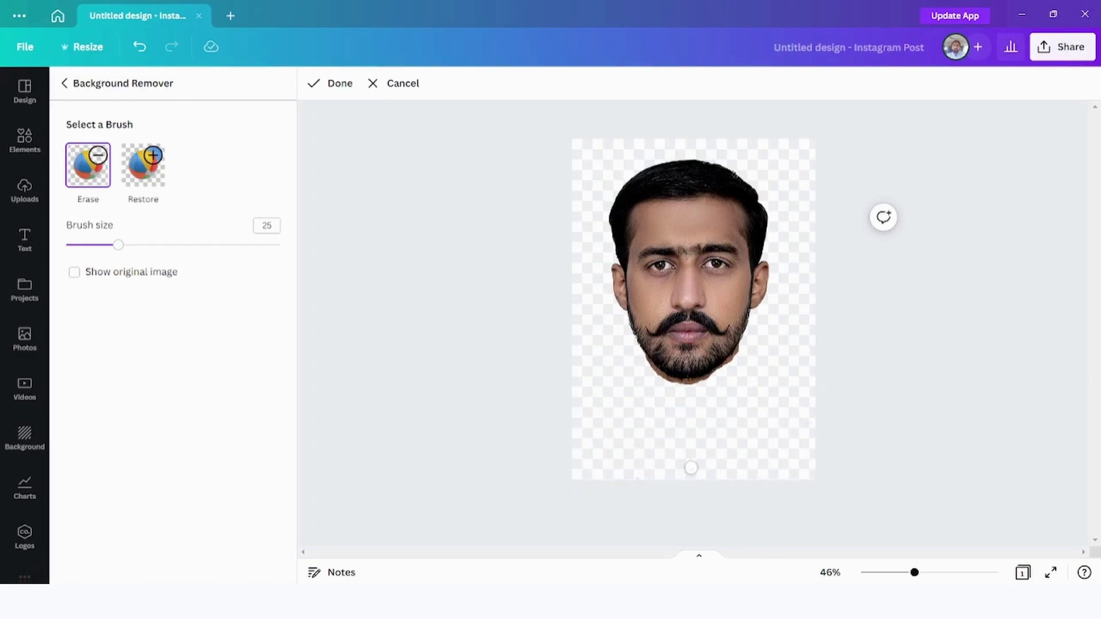
Refine the cutout's jaw and chin edge with the Erase and Restore brushes at size 12, and finish the background removal
click(89, 246)
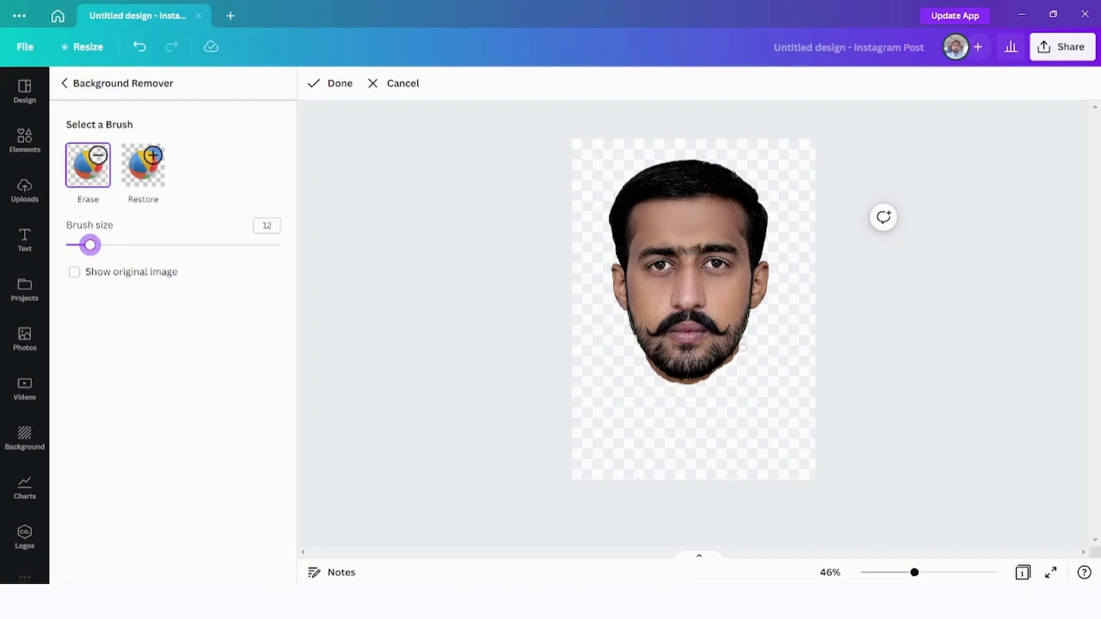
click(740, 351)
mouse_move(670, 382)
mouse_down()
mouse_move(684, 380)
mouse_move(648, 368)
mouse_up()
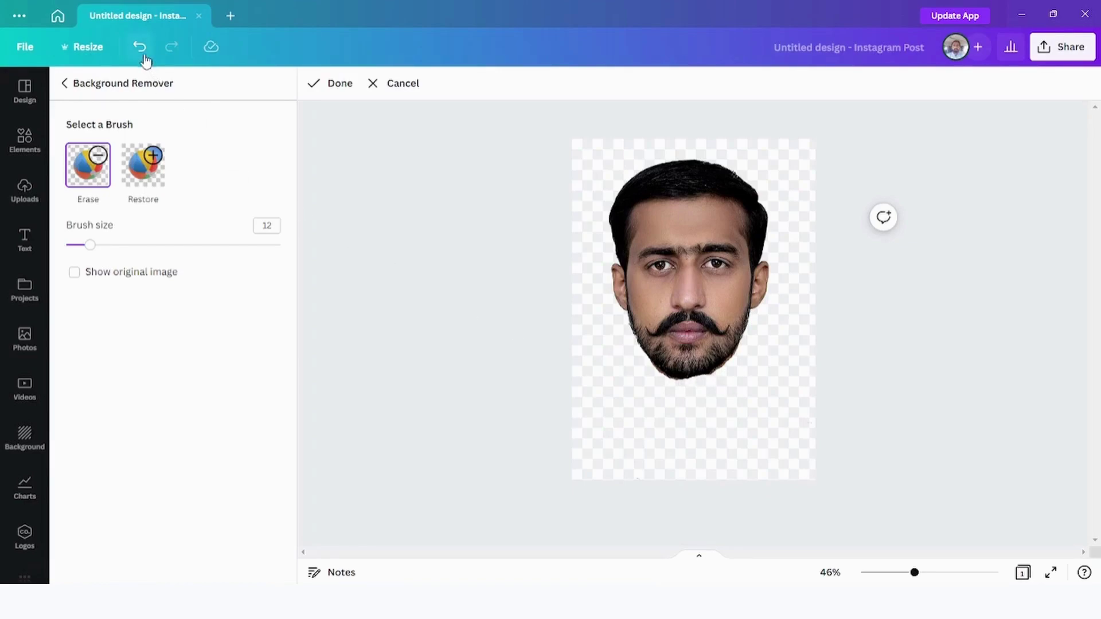
click(143, 169)
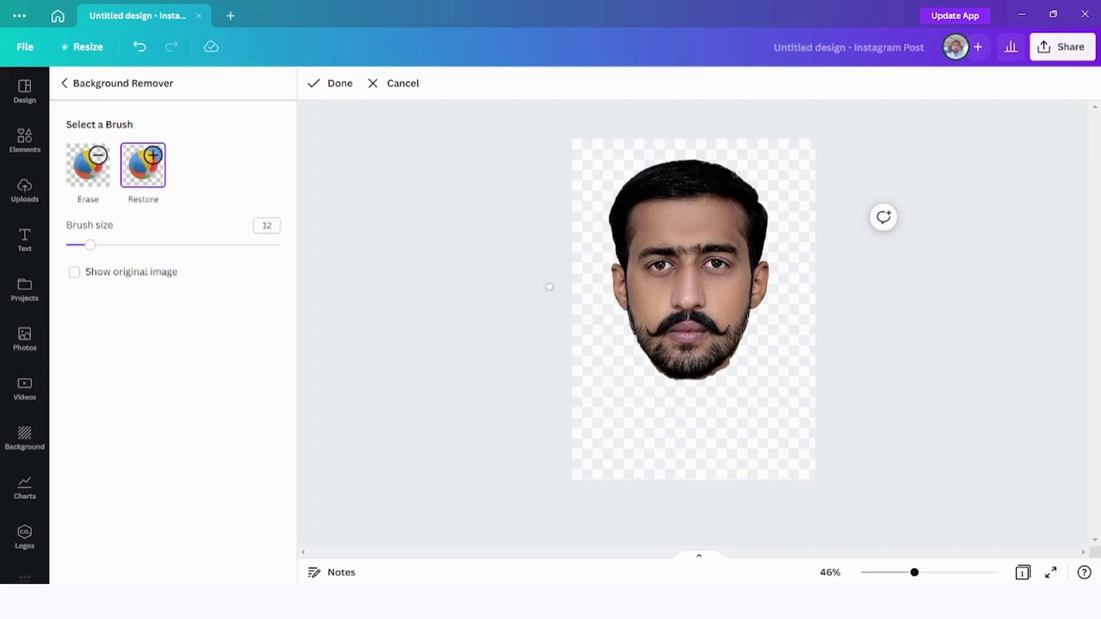
click(103, 171)
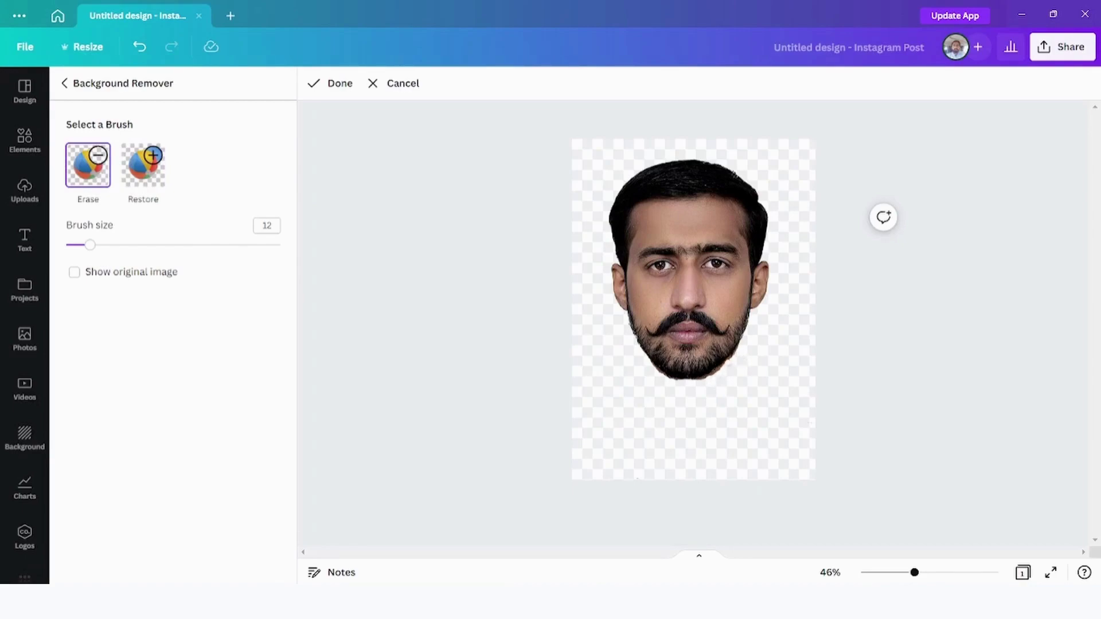
drag(721, 368, 673, 381)
click(148, 181)
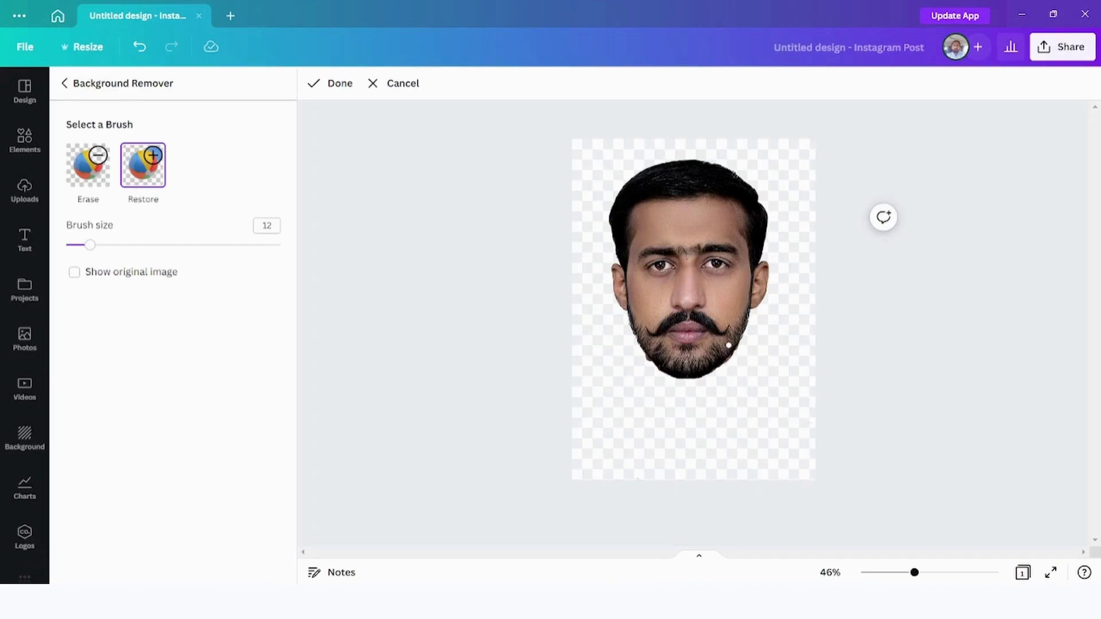
click(88, 165)
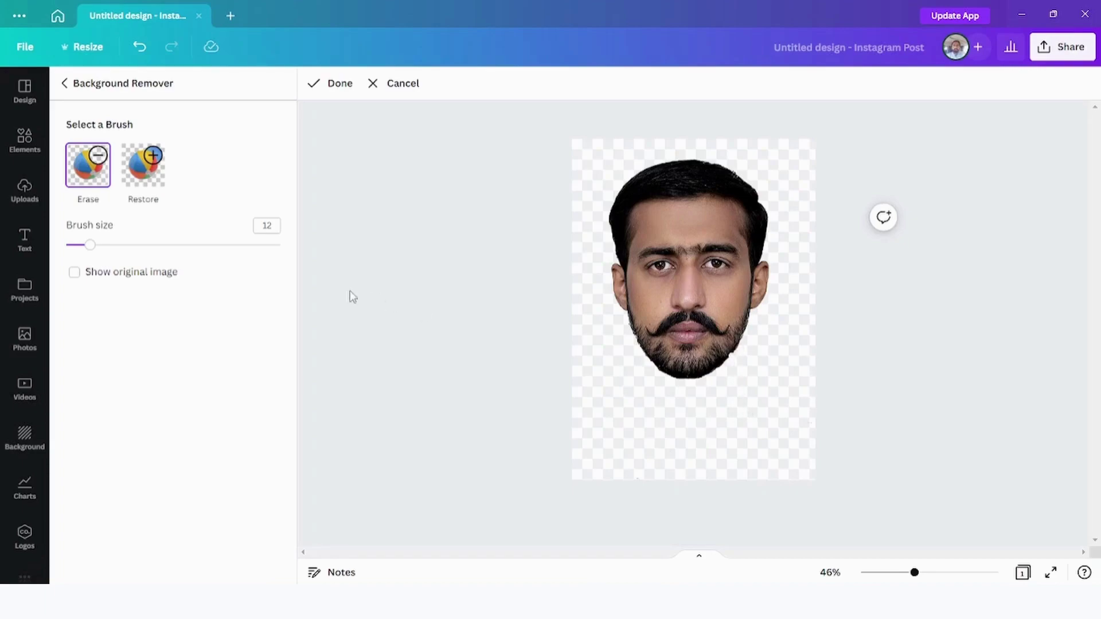
click(147, 187)
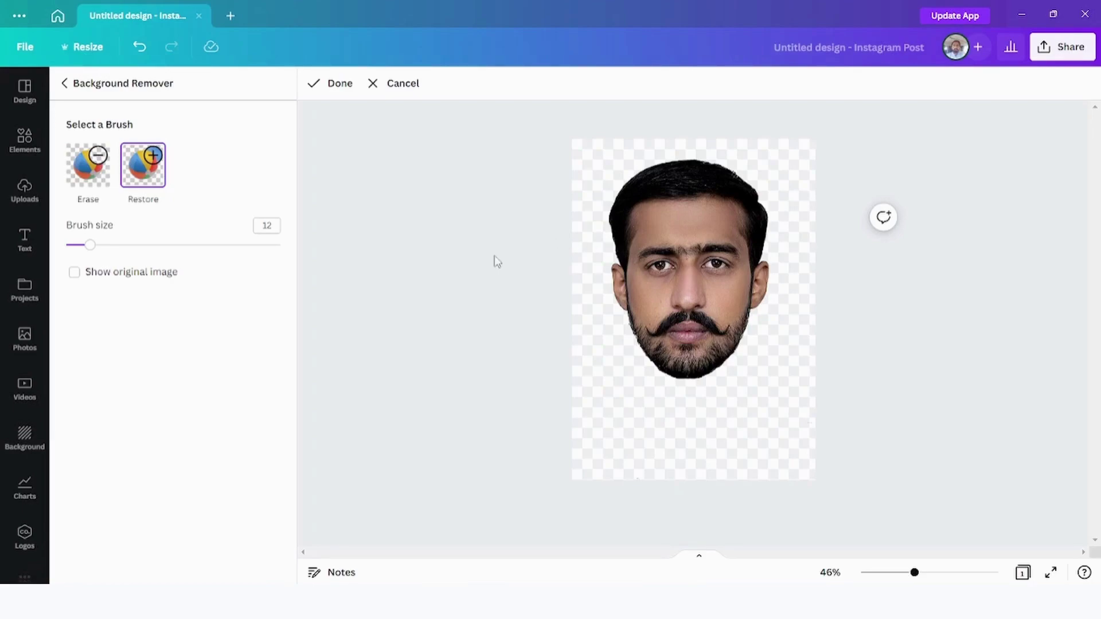
click(342, 83)
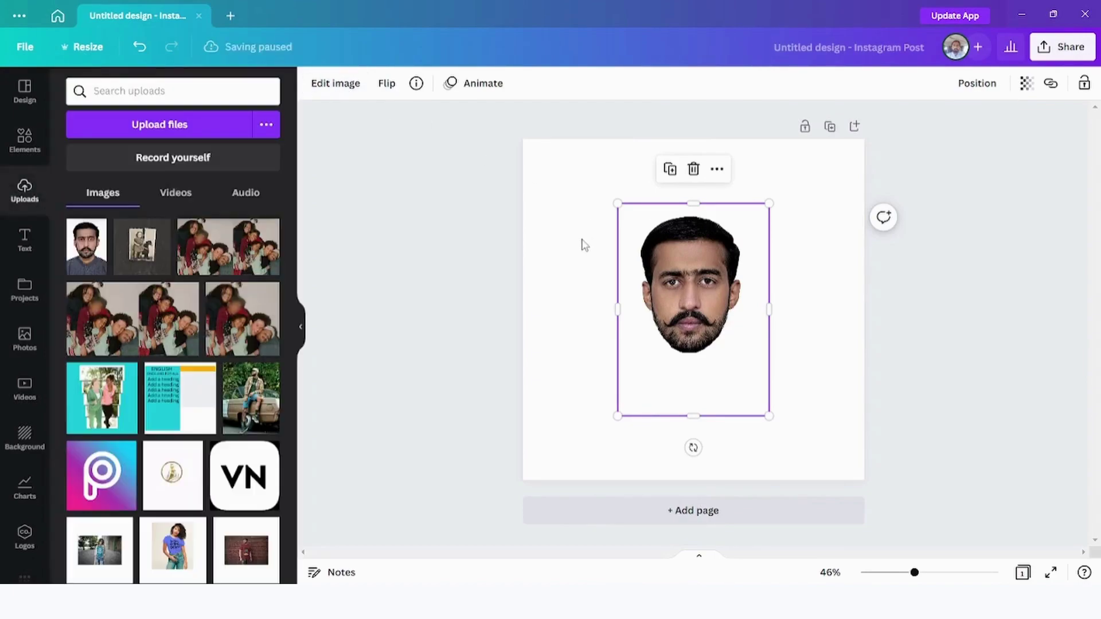
Set the page background to the custom dark red #821010
click(582, 245)
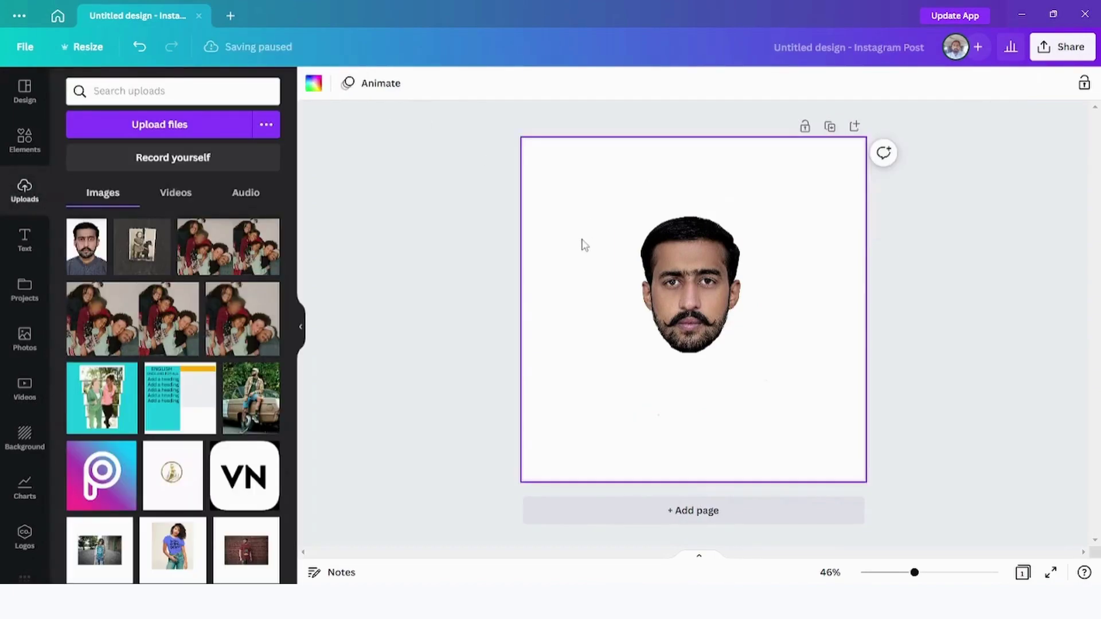
click(315, 86)
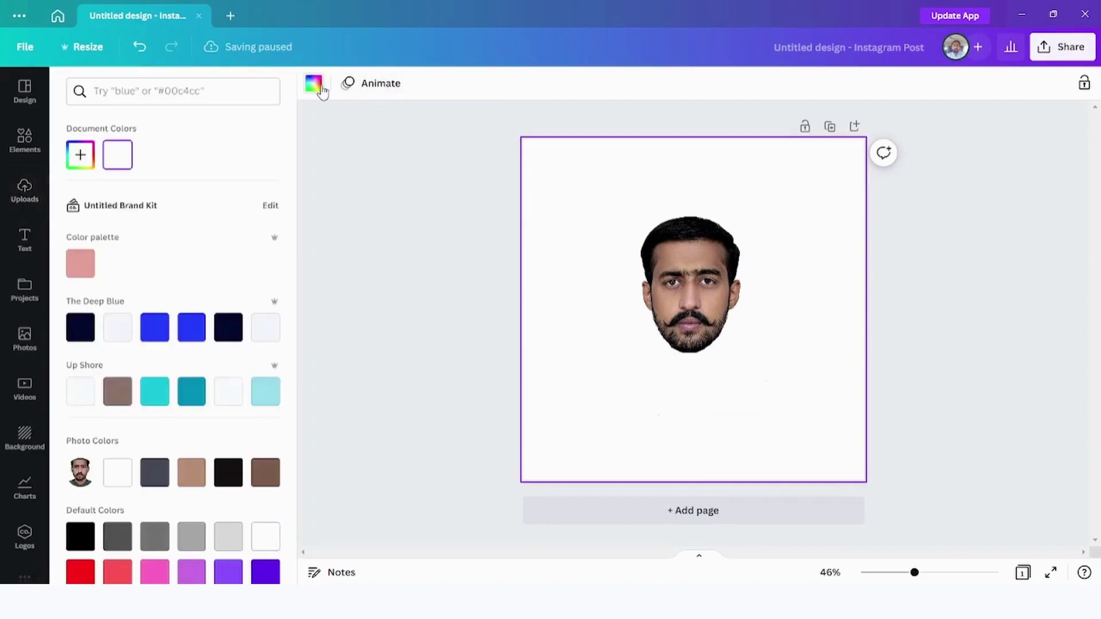
click(81, 573)
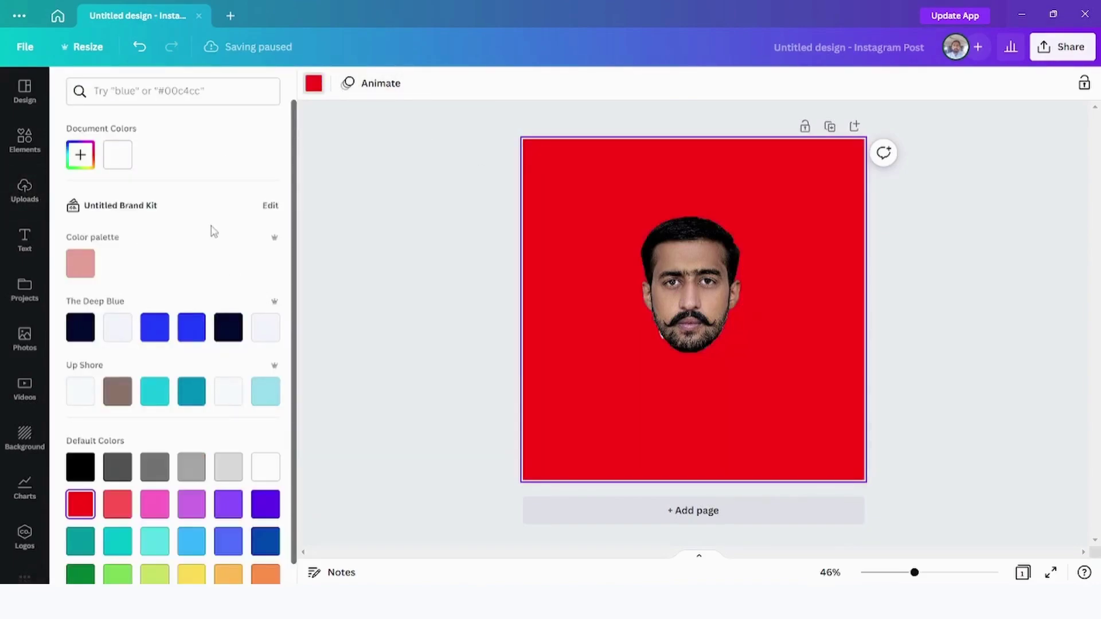
click(79, 154)
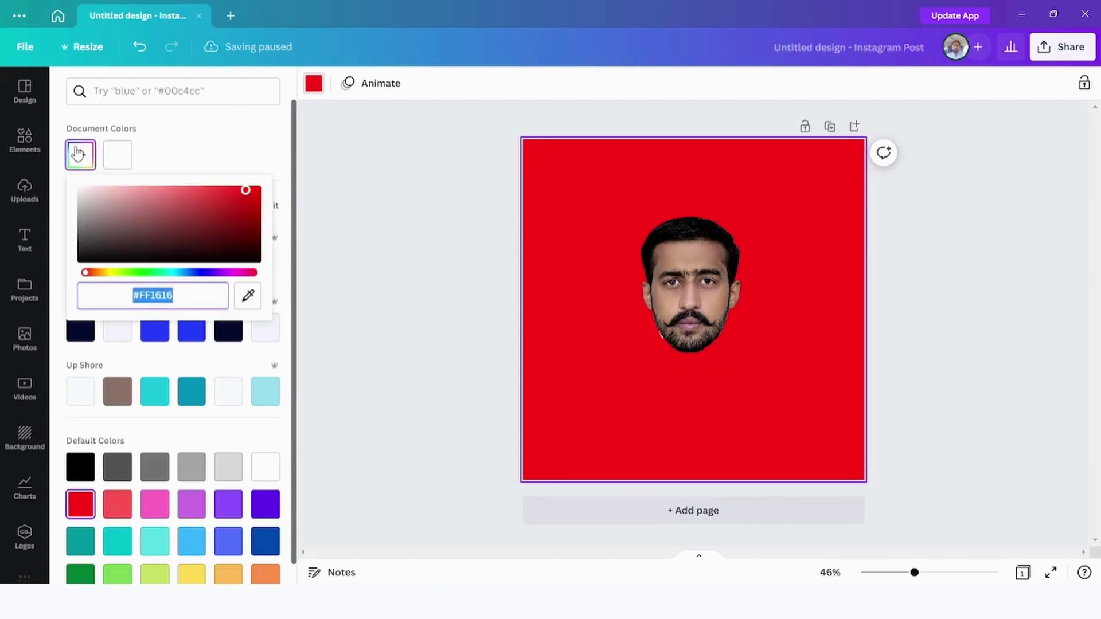
click(243, 191)
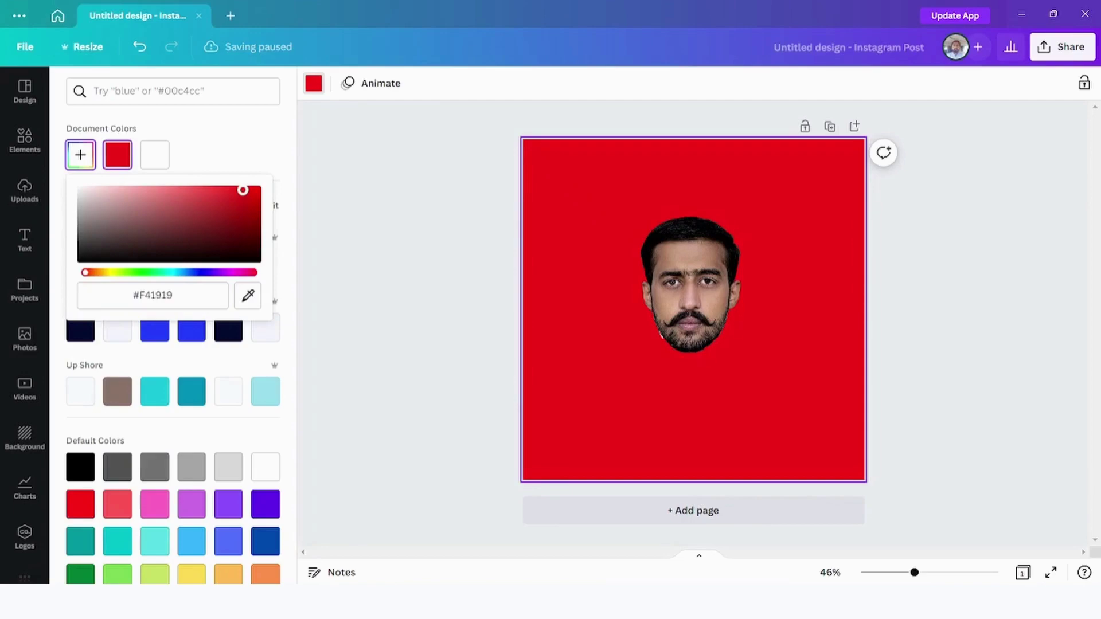
drag(244, 191, 227, 218)
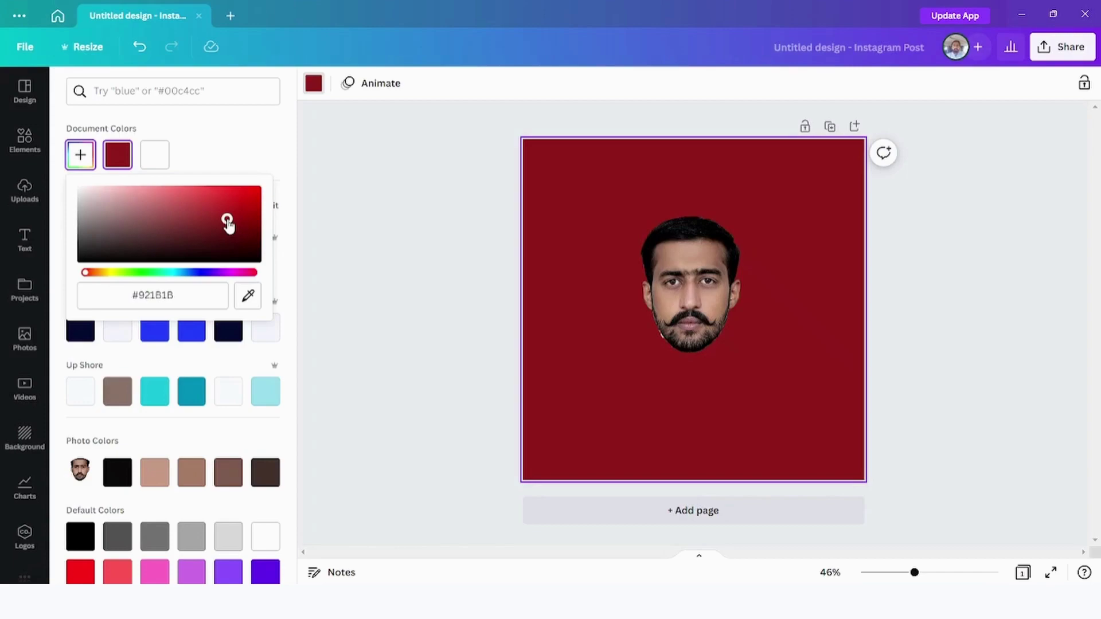
drag(227, 219, 238, 223)
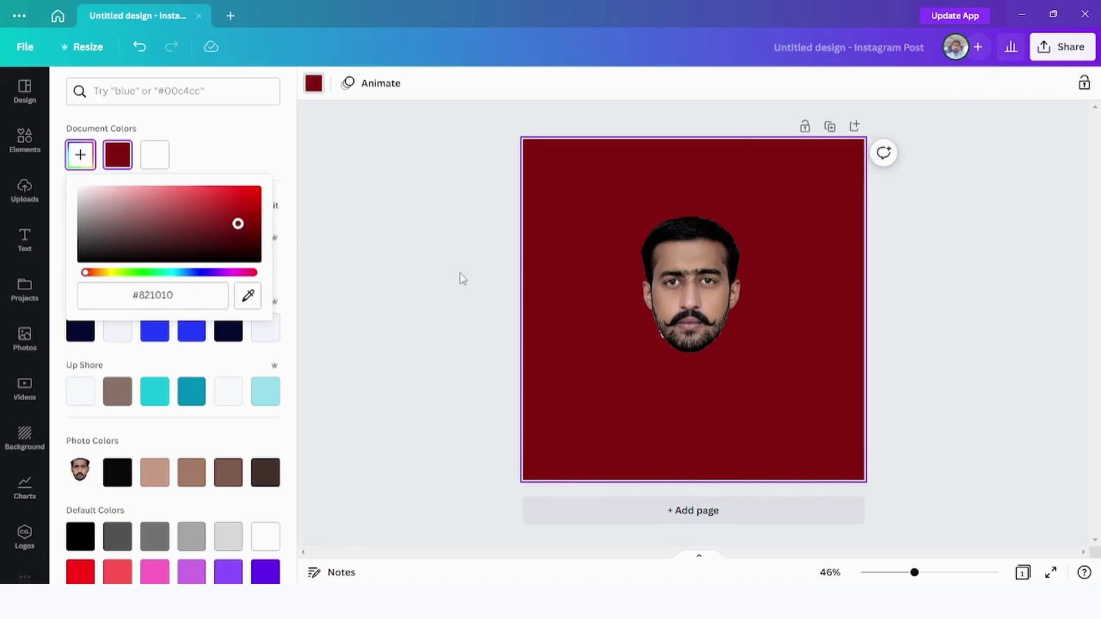
click(434, 258)
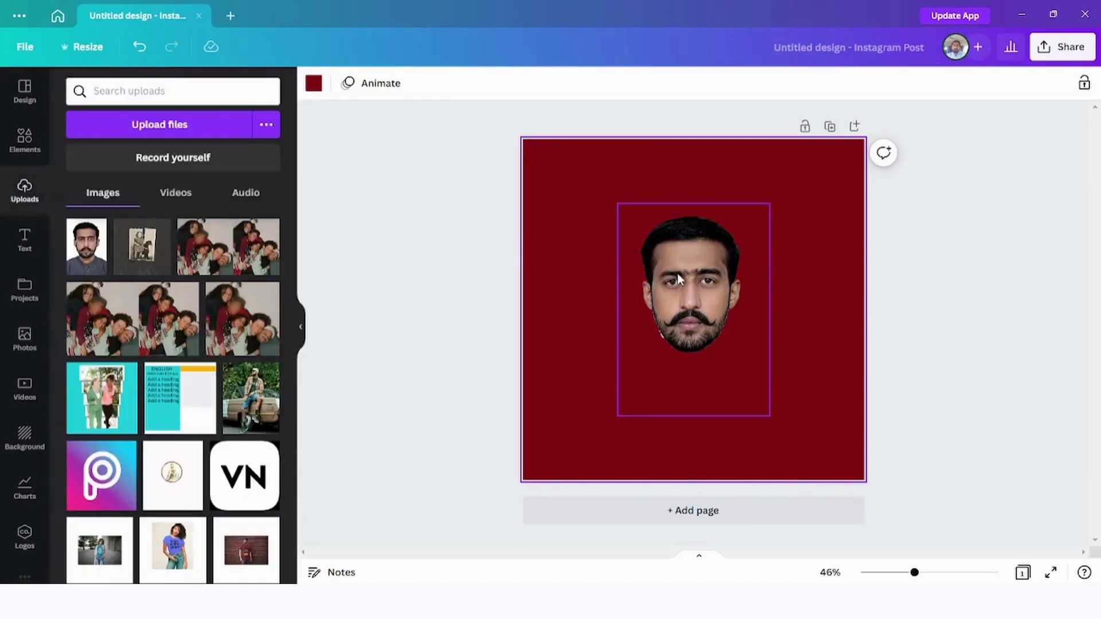
Add the Glow shadow effect to the head cutout and open the effect's settings
click(676, 273)
click(336, 84)
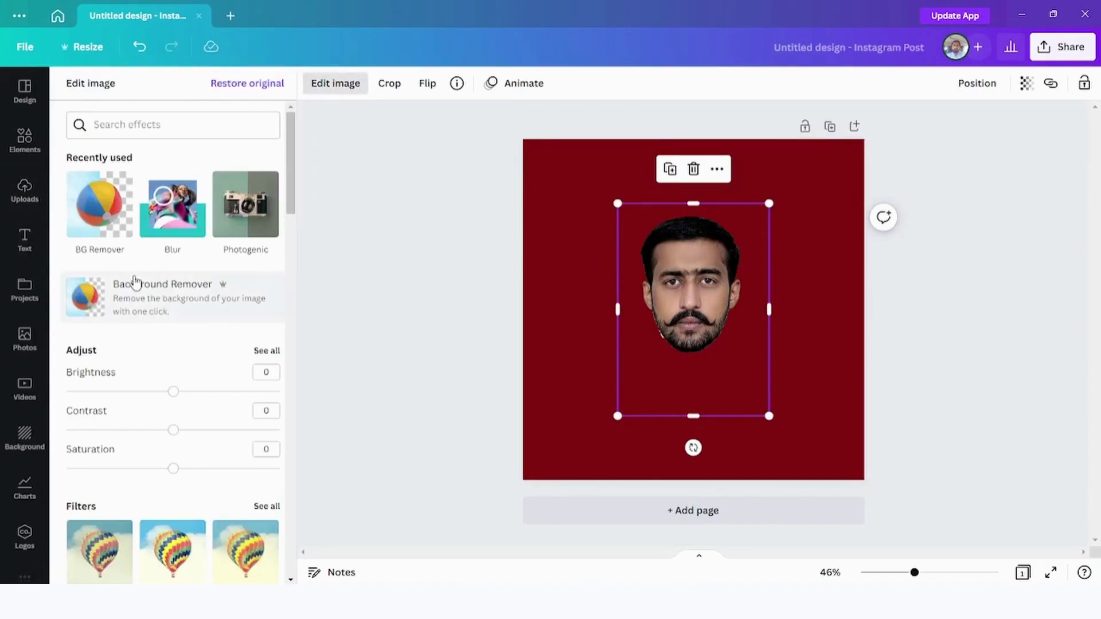
scroll(135, 280, down, 7)
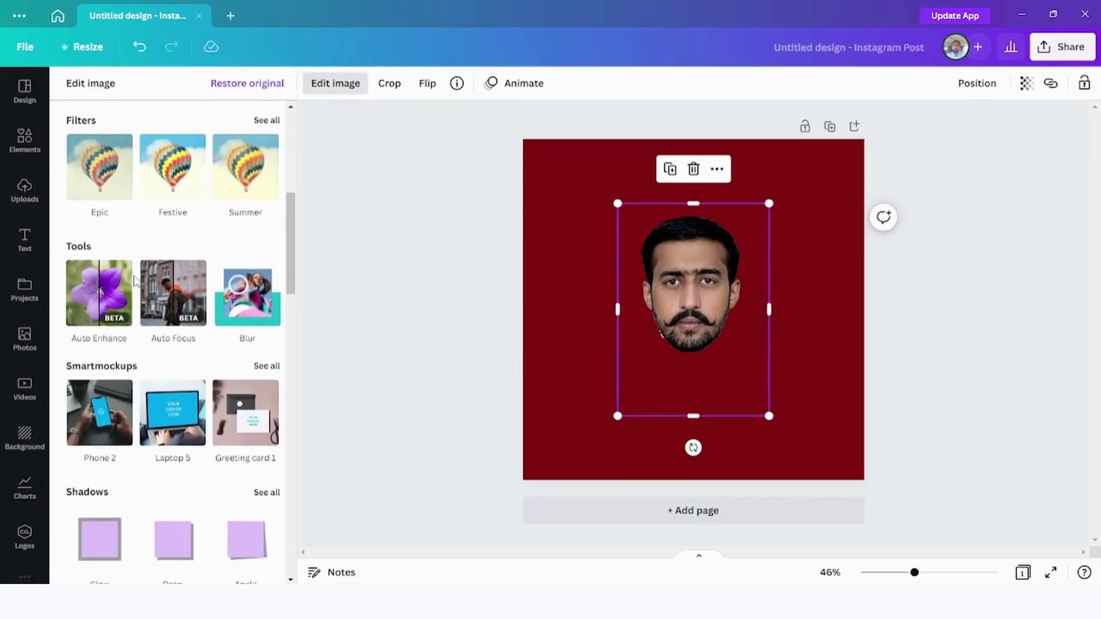
scroll(135, 281, down, 3)
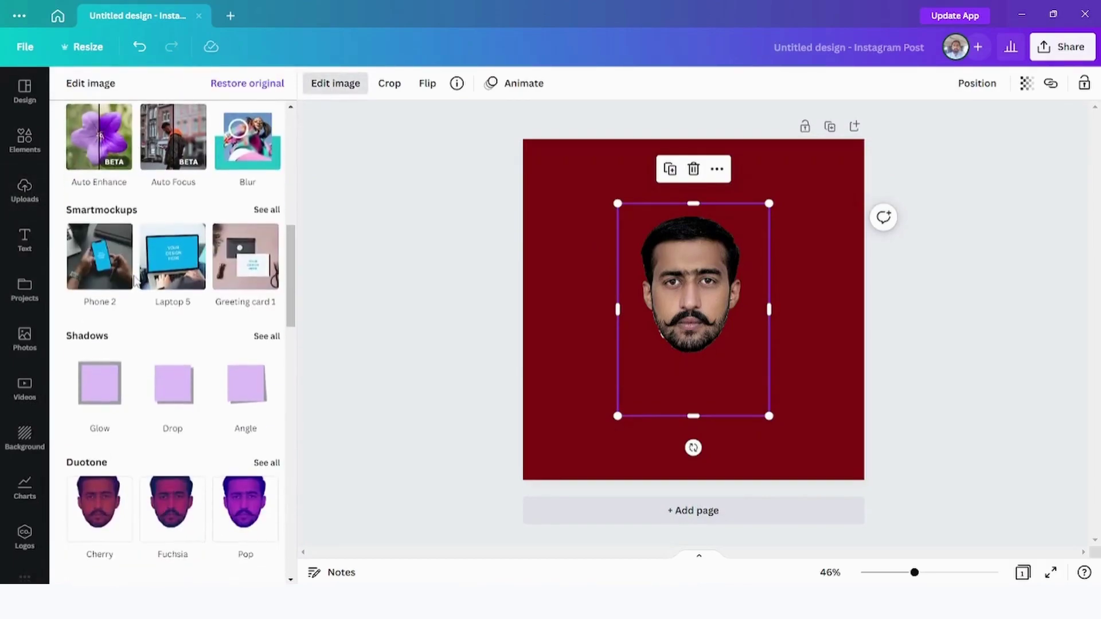
click(93, 383)
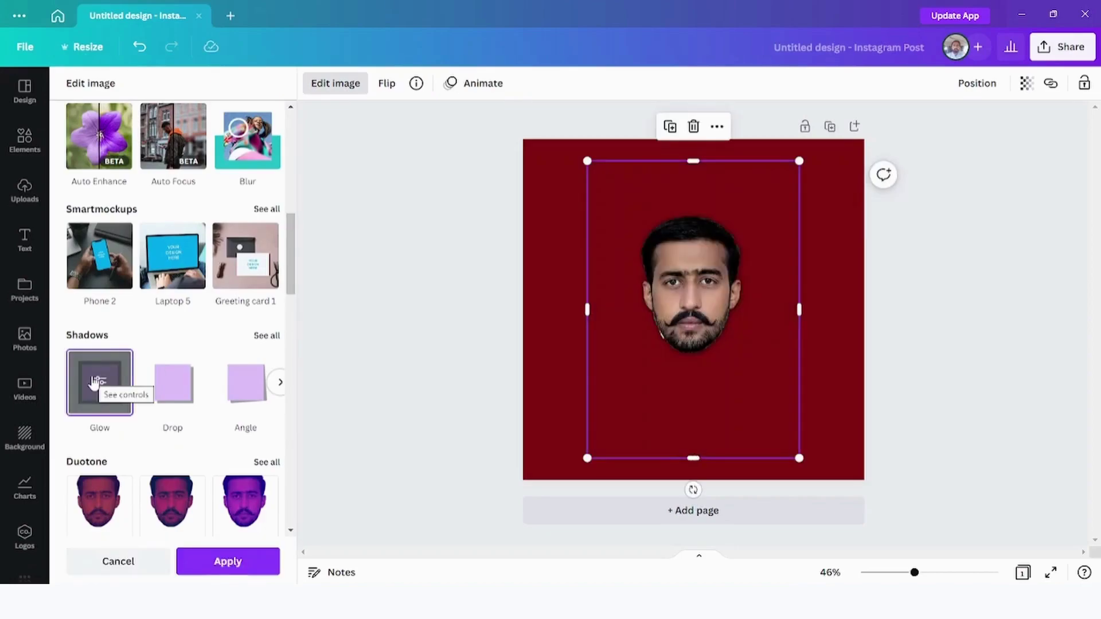
click(94, 384)
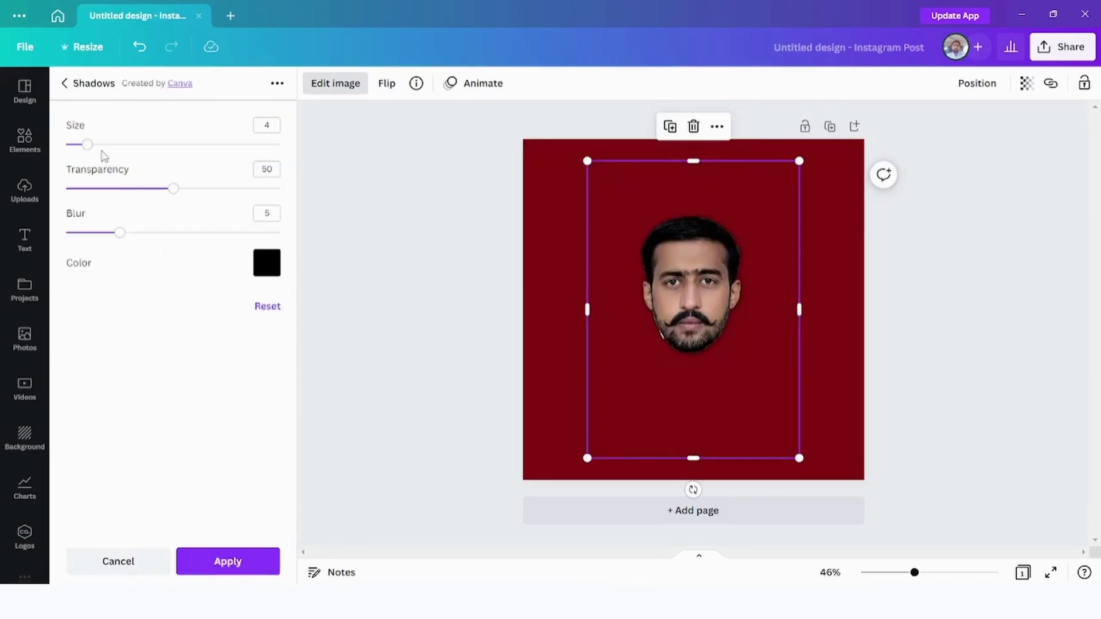
Set the head's glow to blur 0, transparency 100 and size 6
drag(119, 234, 65, 233)
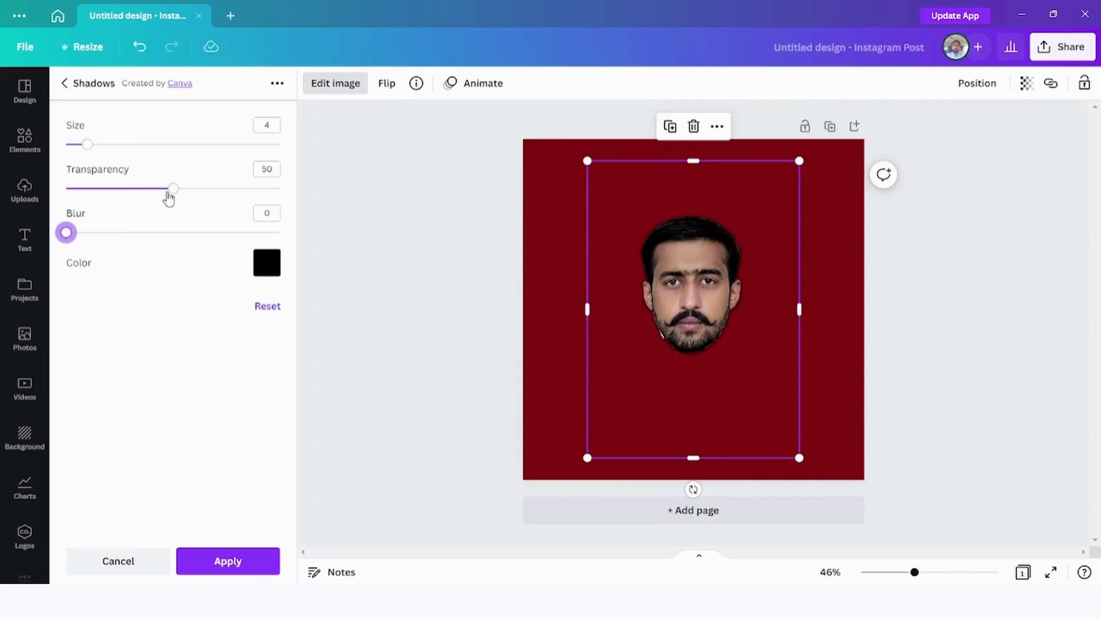
drag(174, 189, 307, 187)
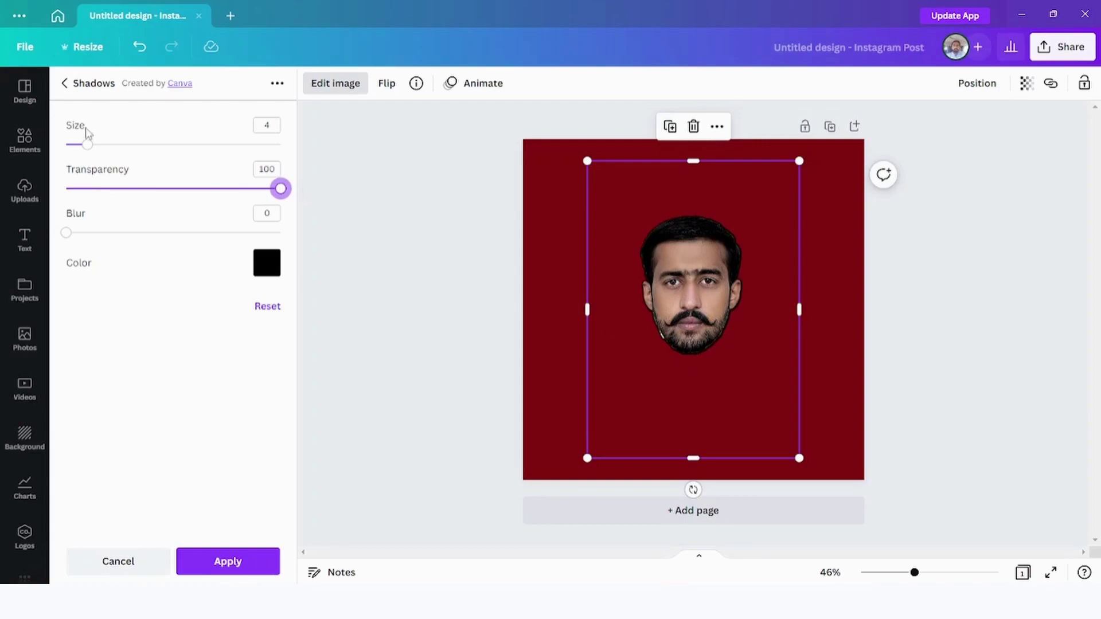
click(88, 146)
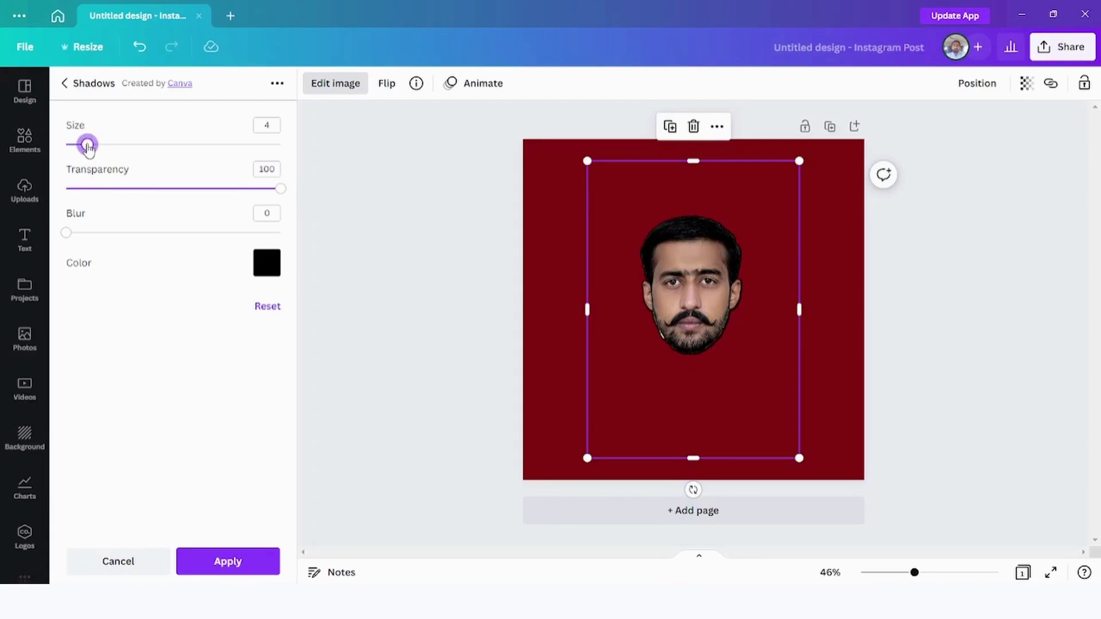
drag(89, 147, 99, 148)
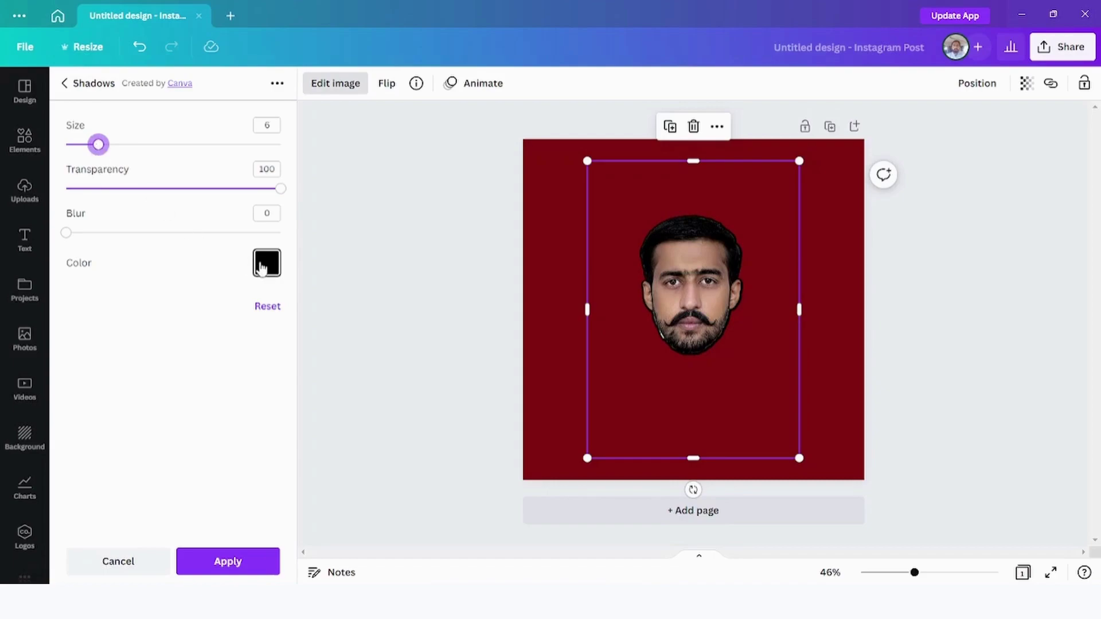
Color the glow with the near-white swatch from The Deep Blue palette, set its size to 8 and apply the effect
click(261, 266)
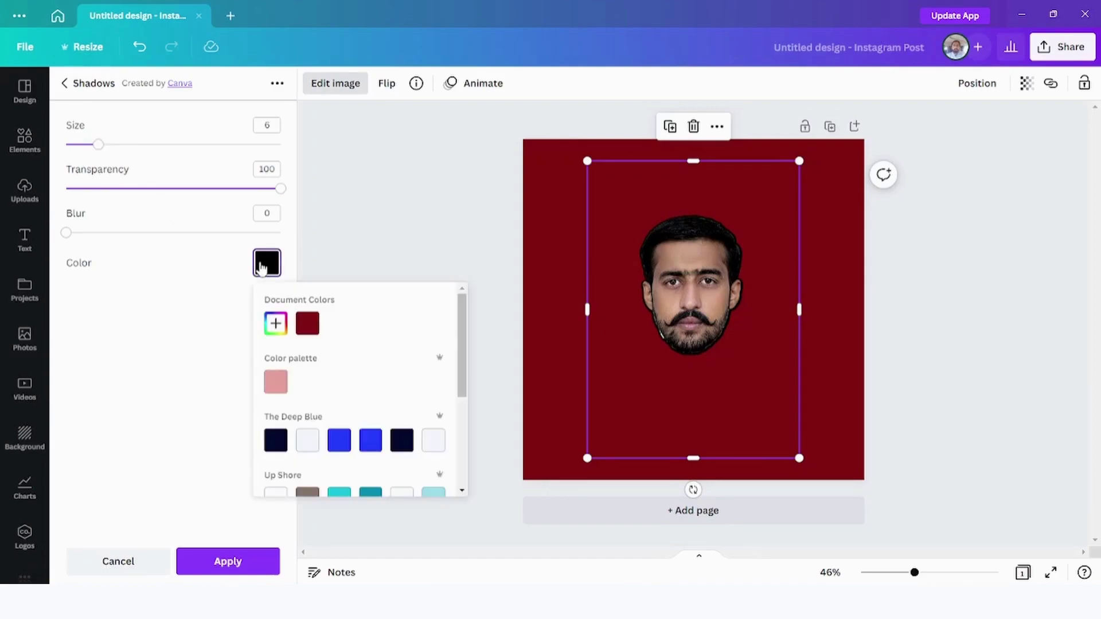
click(307, 440)
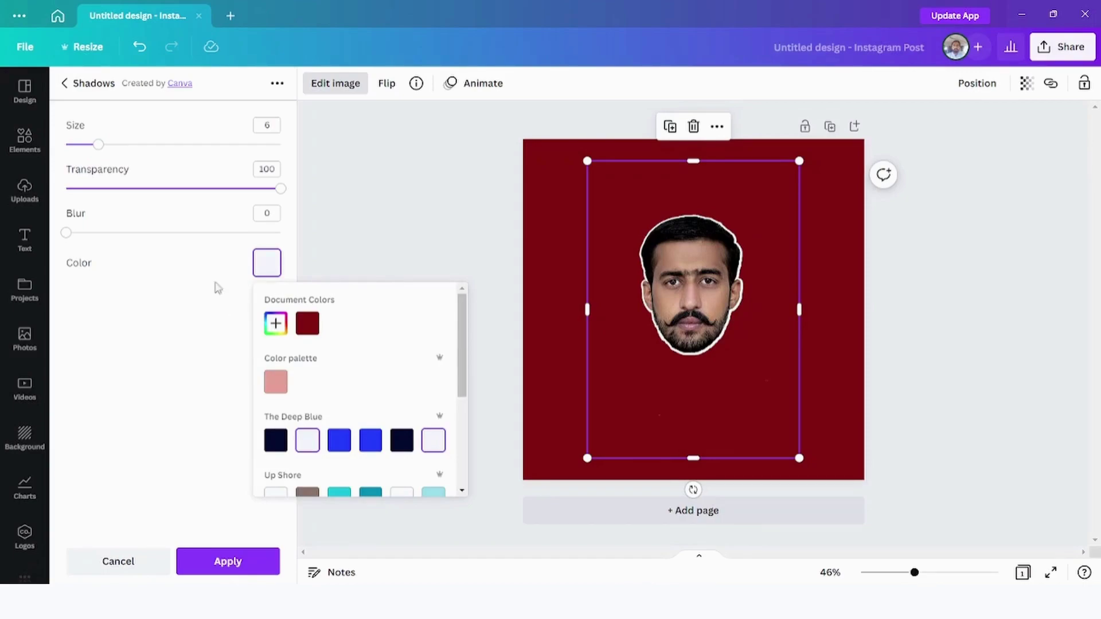
click(98, 144)
drag(99, 146, 111, 148)
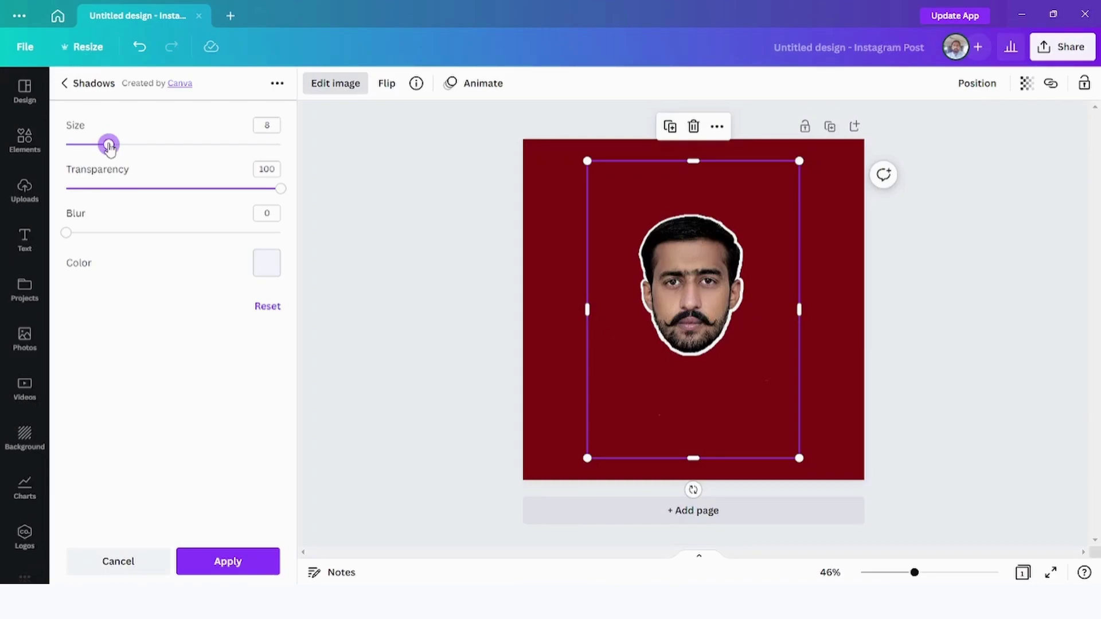
click(258, 560)
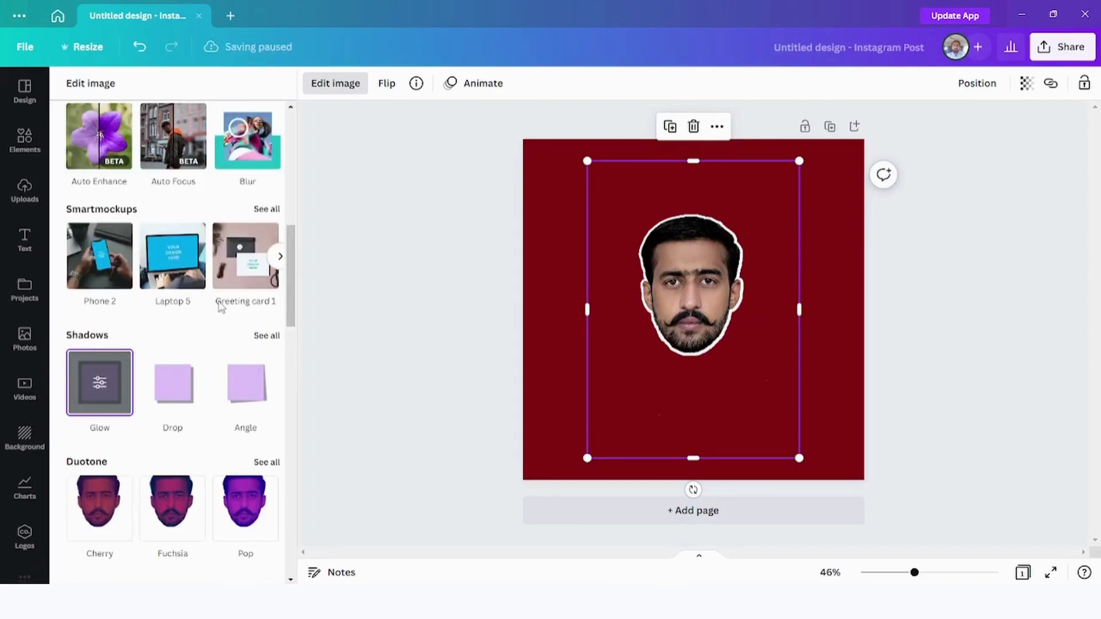
Open the full set of image adjustments for the head and set saturation to -22, contrast to 26 and brightness to 15
scroll(150, 301, up, 5)
scroll(148, 302, up, 3)
scroll(148, 303, down, 1)
scroll(150, 302, up, 2)
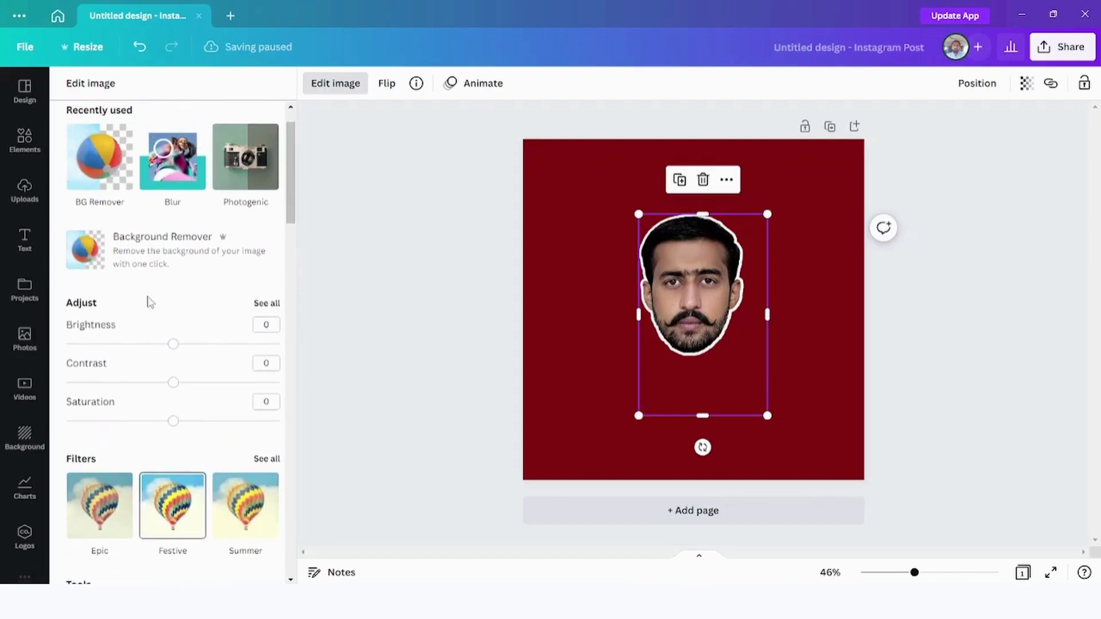
click(266, 303)
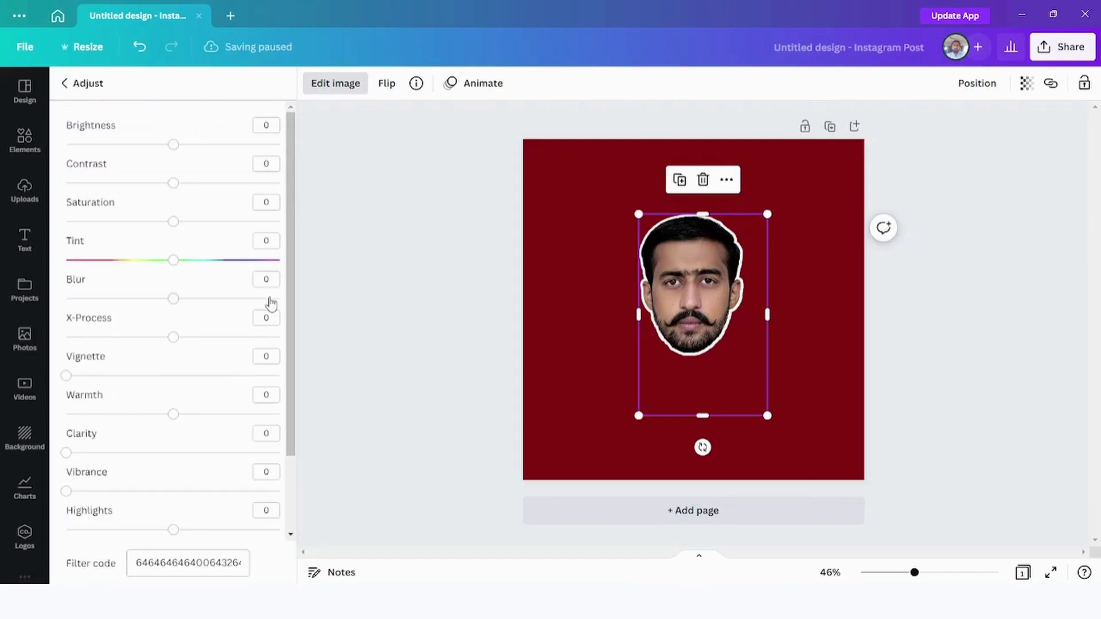
drag(173, 221, 149, 223)
drag(173, 183, 203, 193)
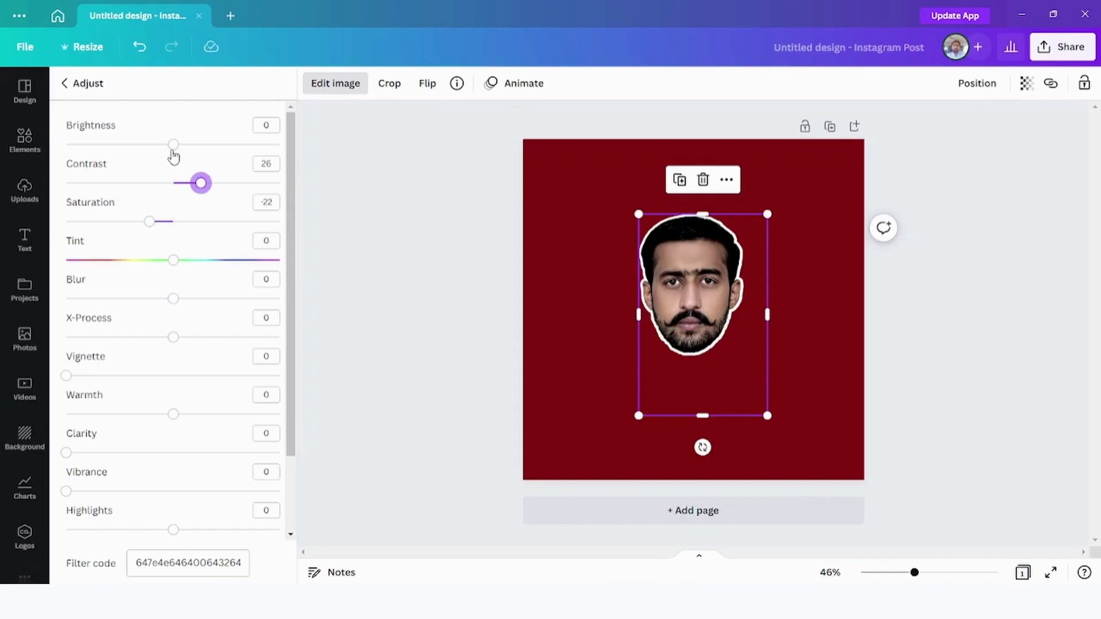
drag(173, 145, 191, 152)
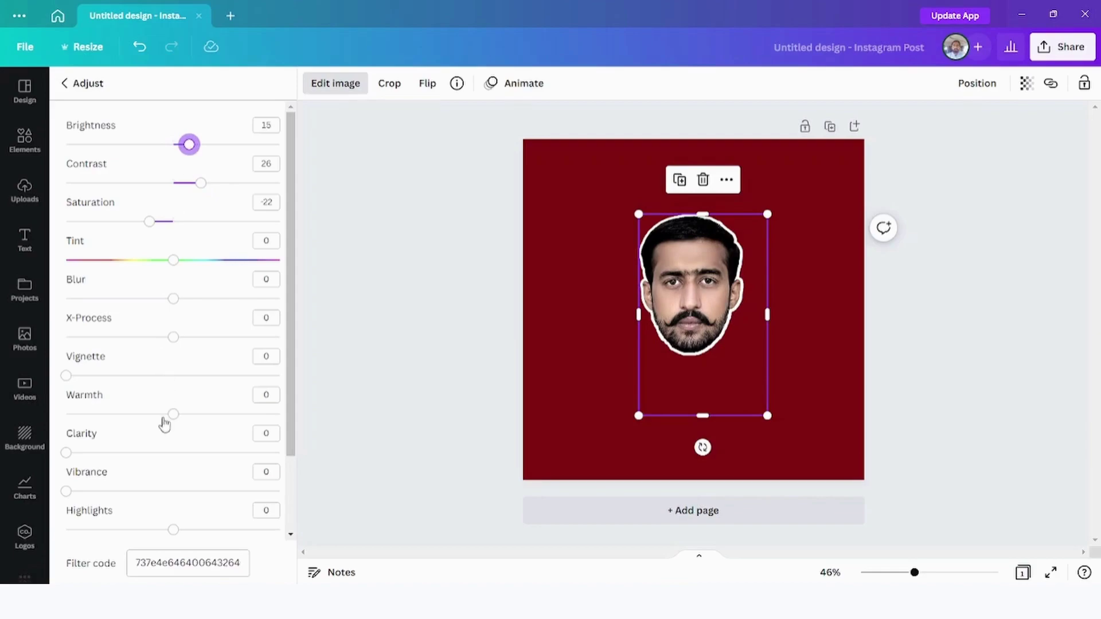
Set the head image's clarity to 6, vibrance to 20 and highlights to -26
mouse_move(66, 454)
mouse_down()
mouse_move(104, 453)
mouse_move(67, 453)
mouse_move(79, 453)
mouse_up()
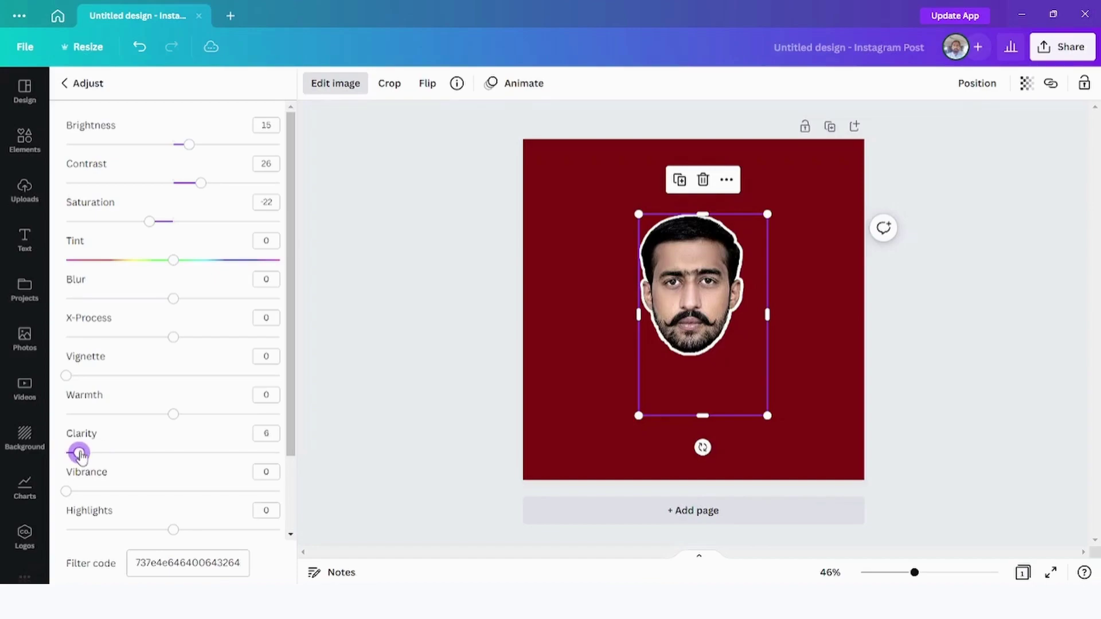
drag(68, 492, 110, 493)
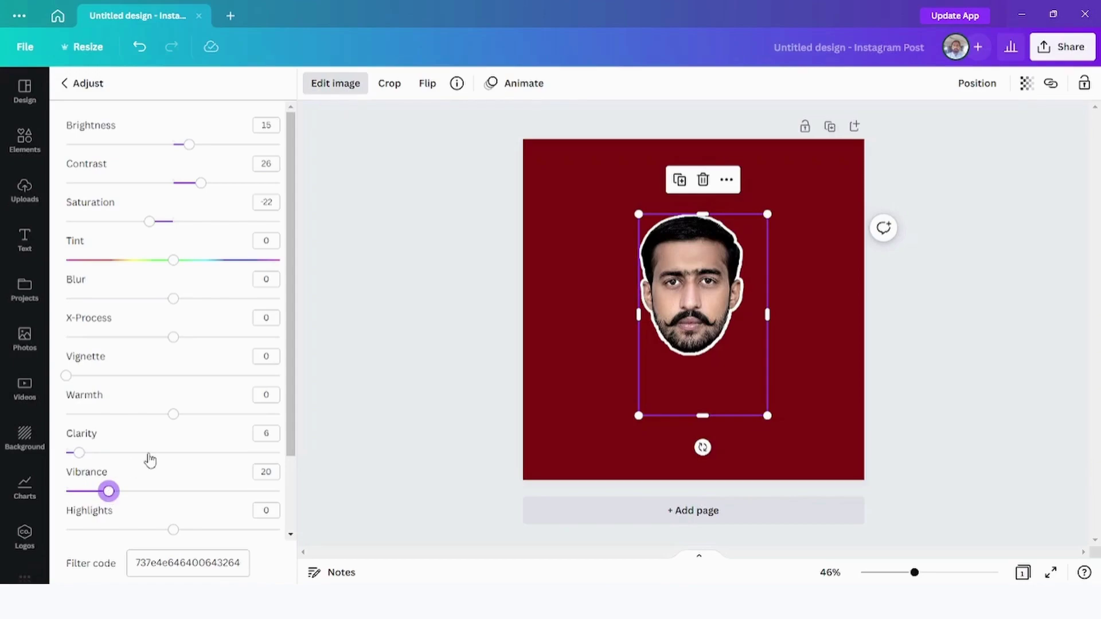
scroll(148, 460, down, 2)
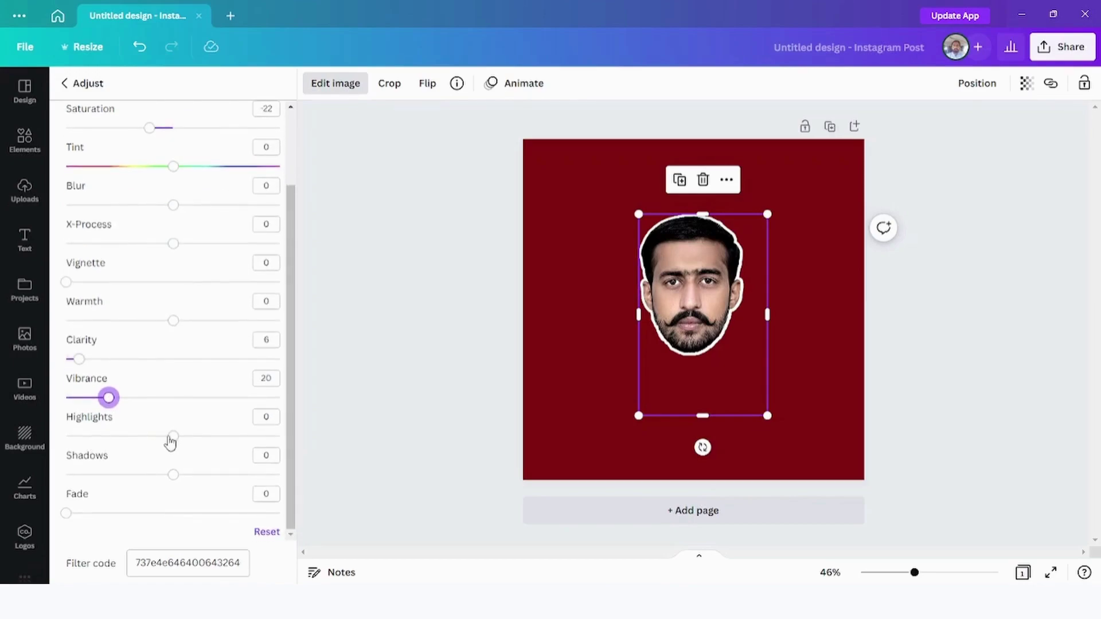
drag(173, 437, 147, 437)
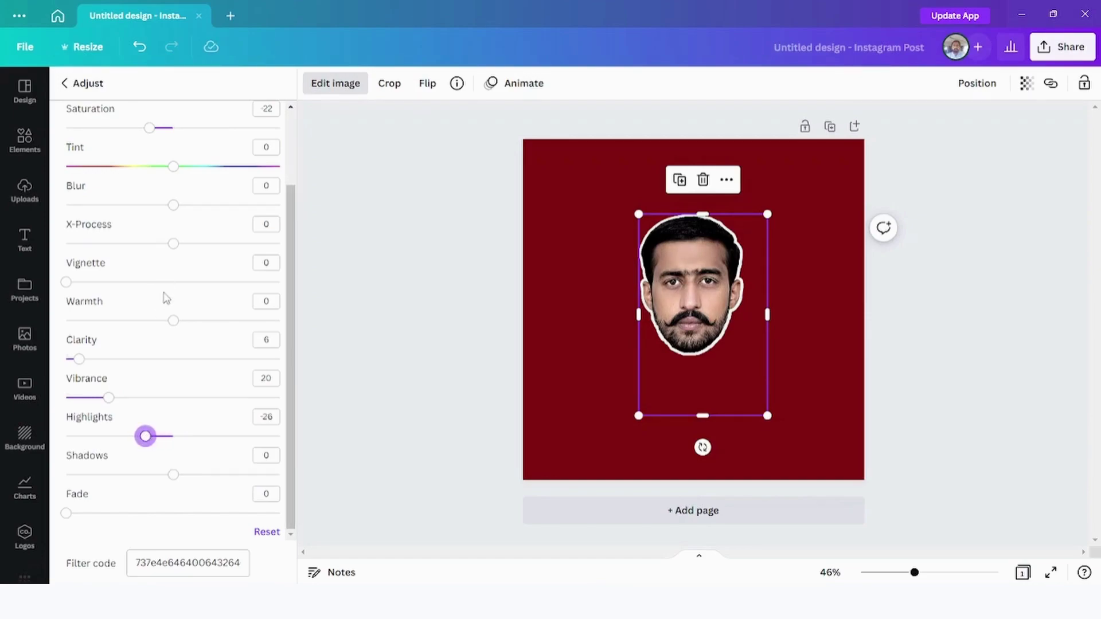
Readjust the head image to saturation 7, contrast 36 and brightness 20, with a tint of -70
scroll(164, 297, up, 2)
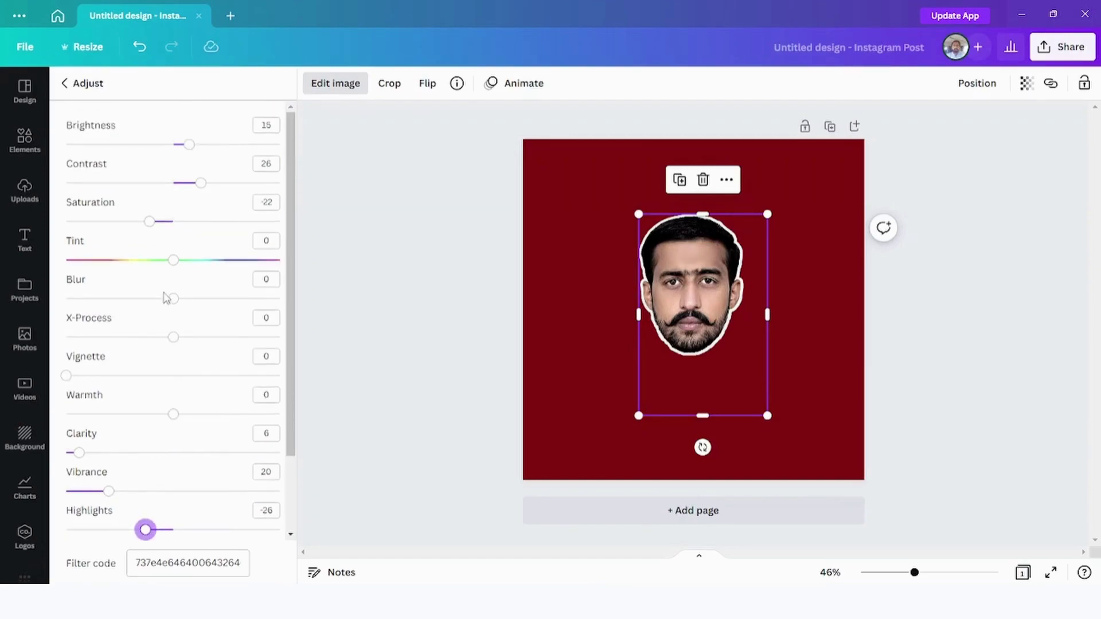
click(173, 263)
mouse_move(174, 265)
mouse_down()
mouse_move(156, 262)
mouse_move(175, 264)
mouse_up()
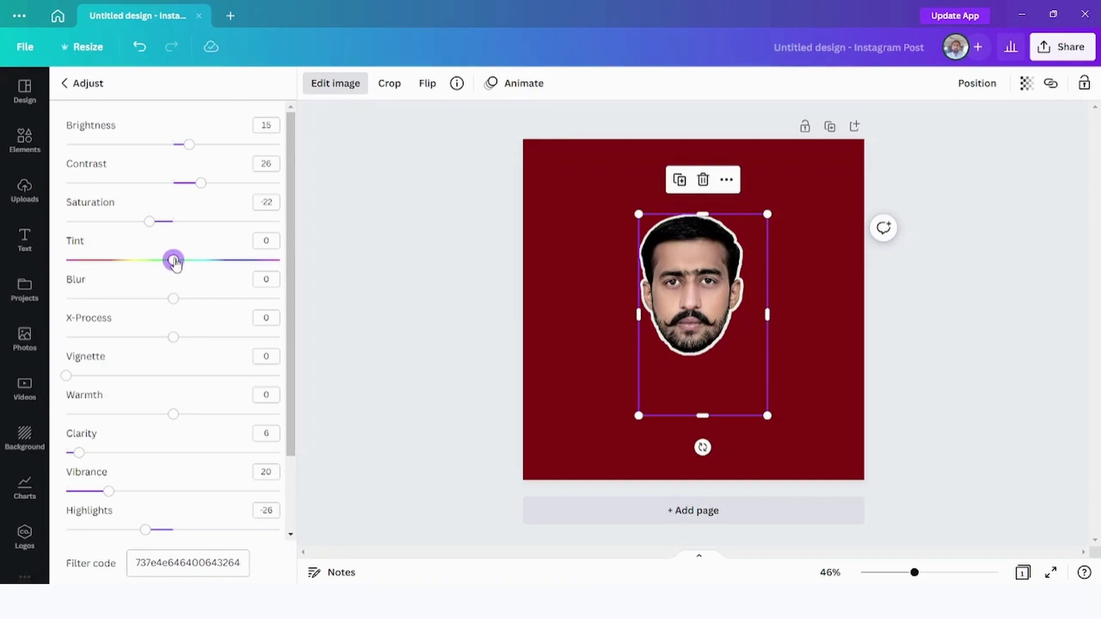
drag(151, 228, 182, 227)
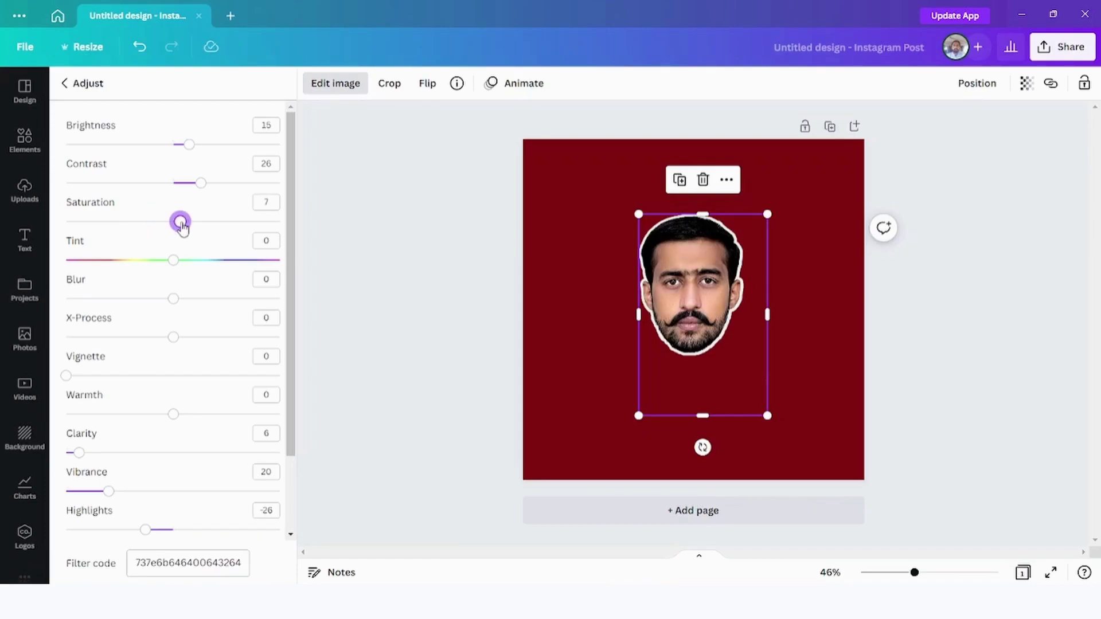
drag(201, 186, 196, 155)
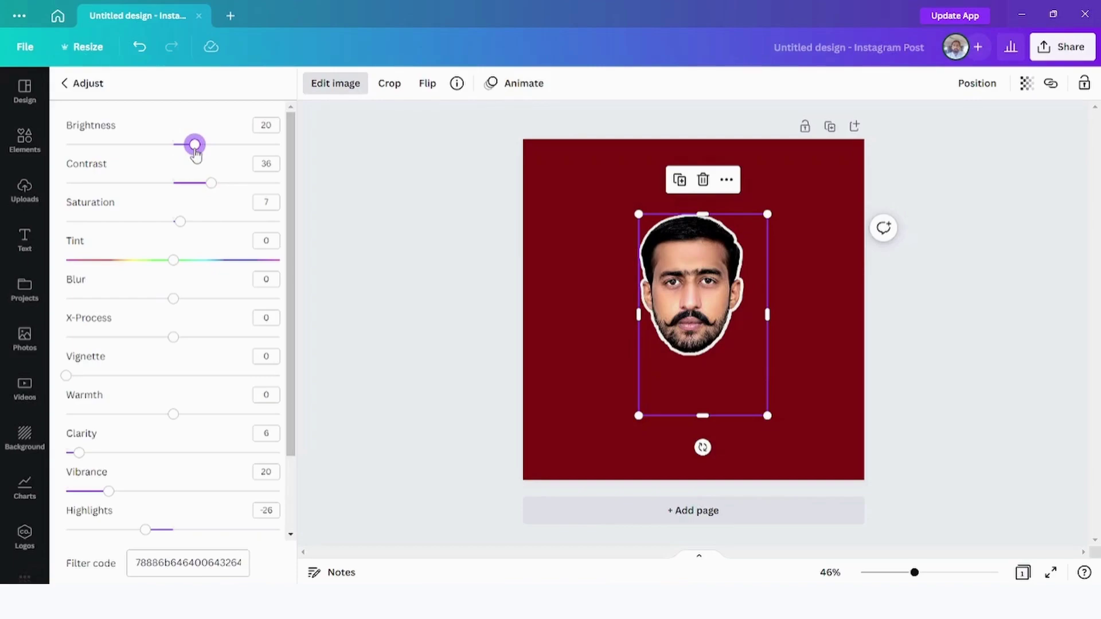
drag(173, 261, 99, 273)
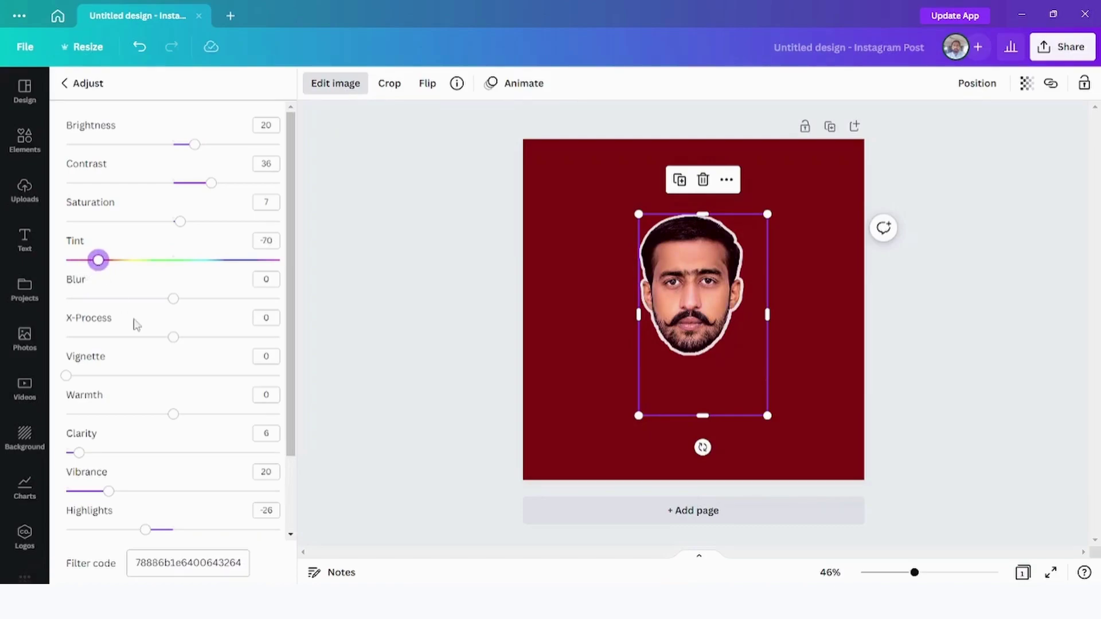
Set the head image's shadows to -34 and highlights to 33, and close the image adjustments
scroll(159, 497, down, 1)
scroll(160, 499, down, 1)
click(174, 476)
drag(176, 480, 138, 482)
drag(145, 438, 211, 445)
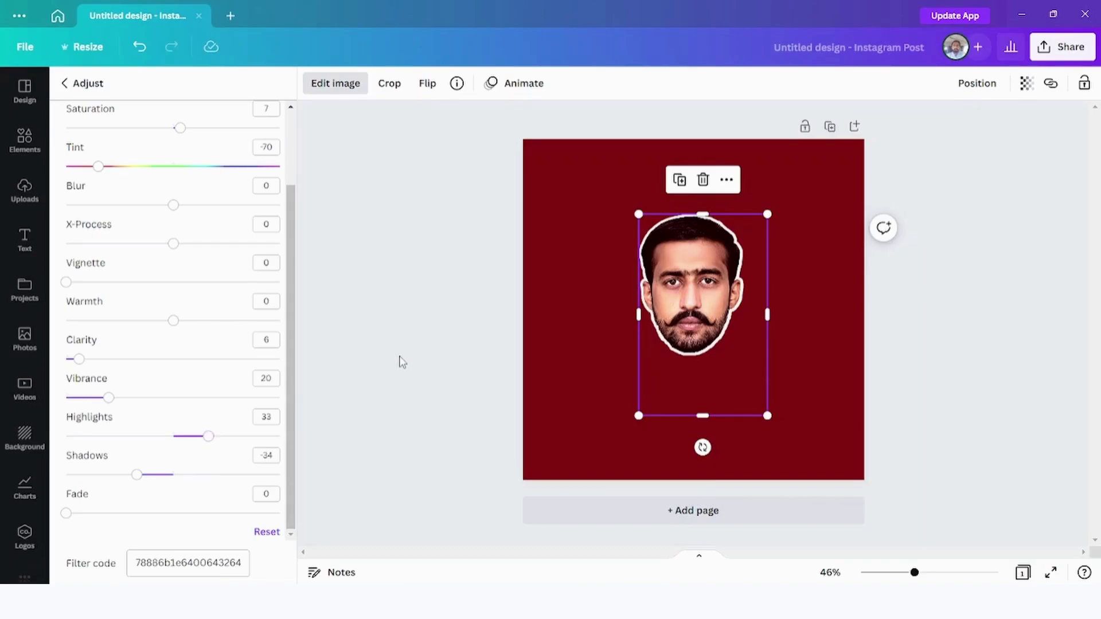
key(Escape)
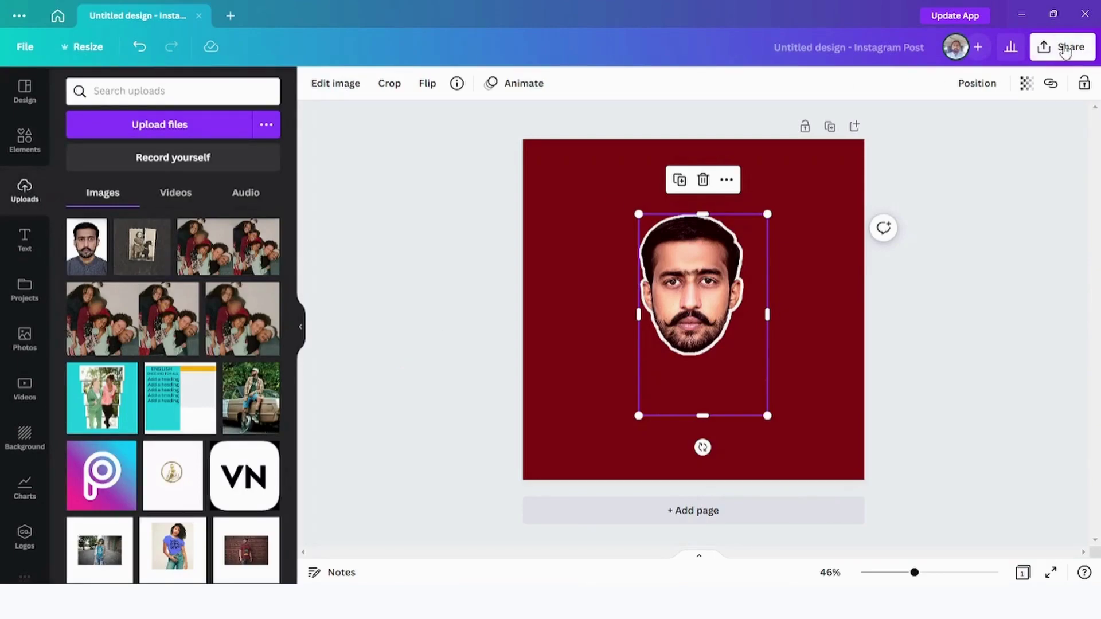
Deselect the head and download the design as a PNG at size 1 (1,080 × 1,080 px)
click(987, 218)
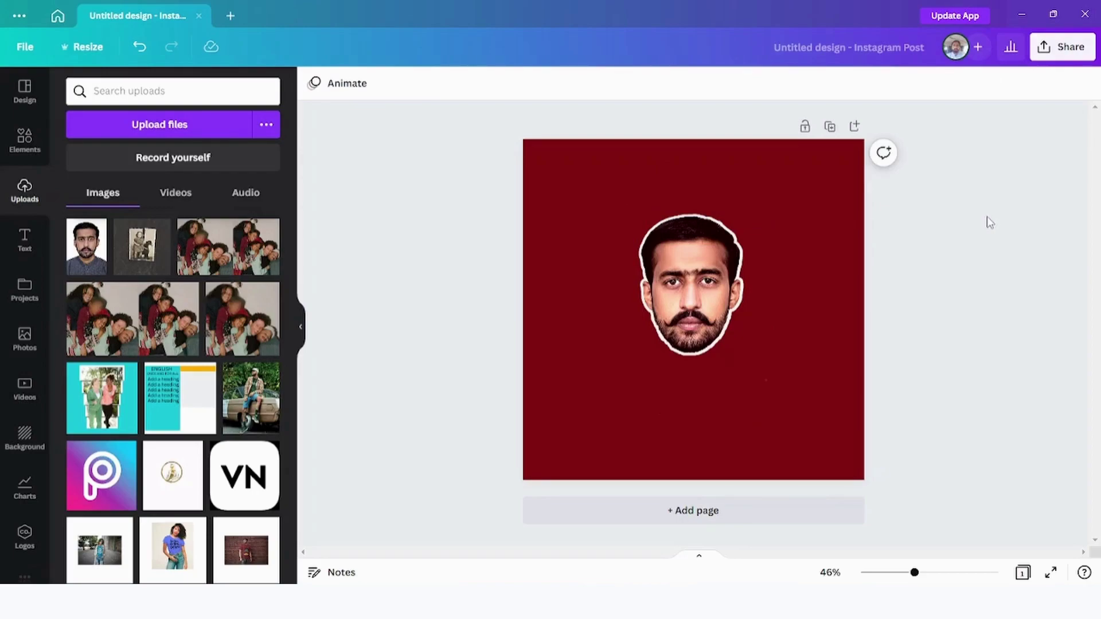
click(1041, 53)
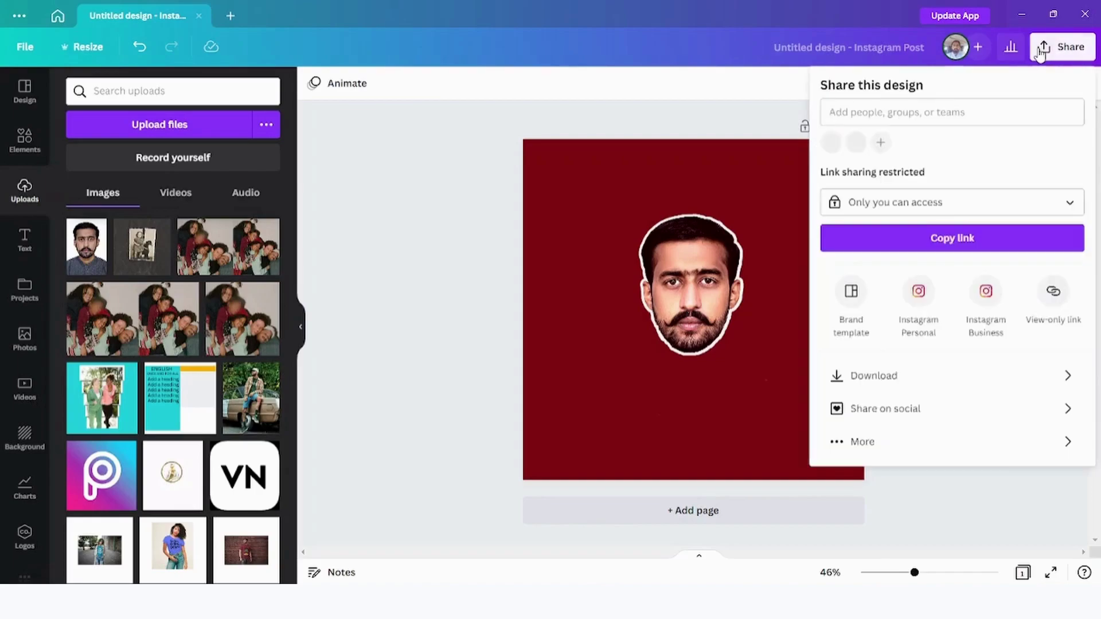
click(913, 375)
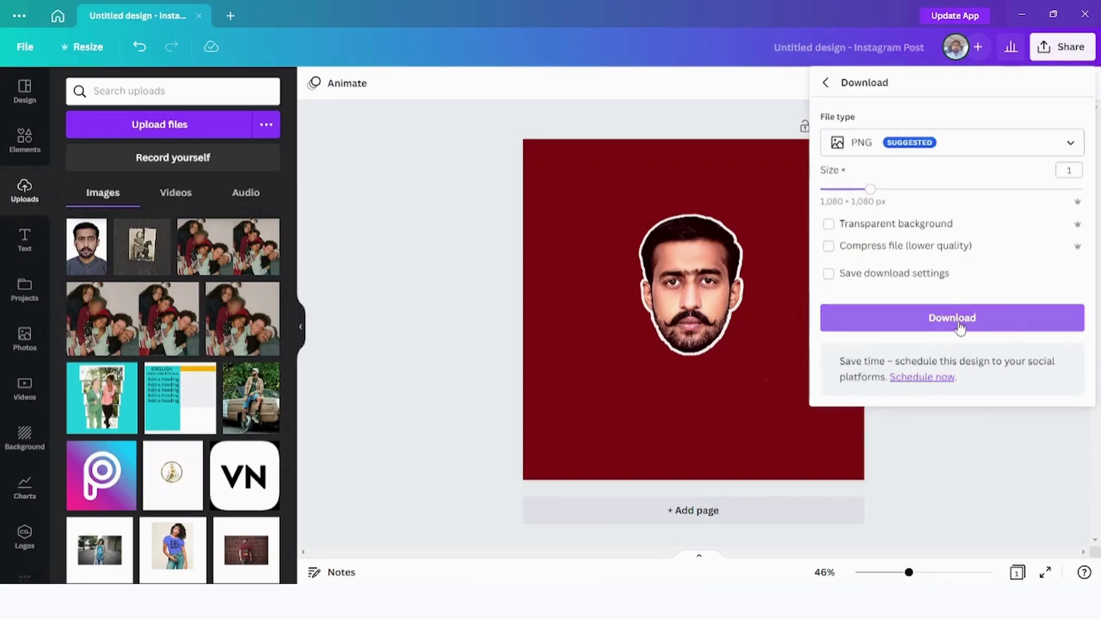
click(958, 319)
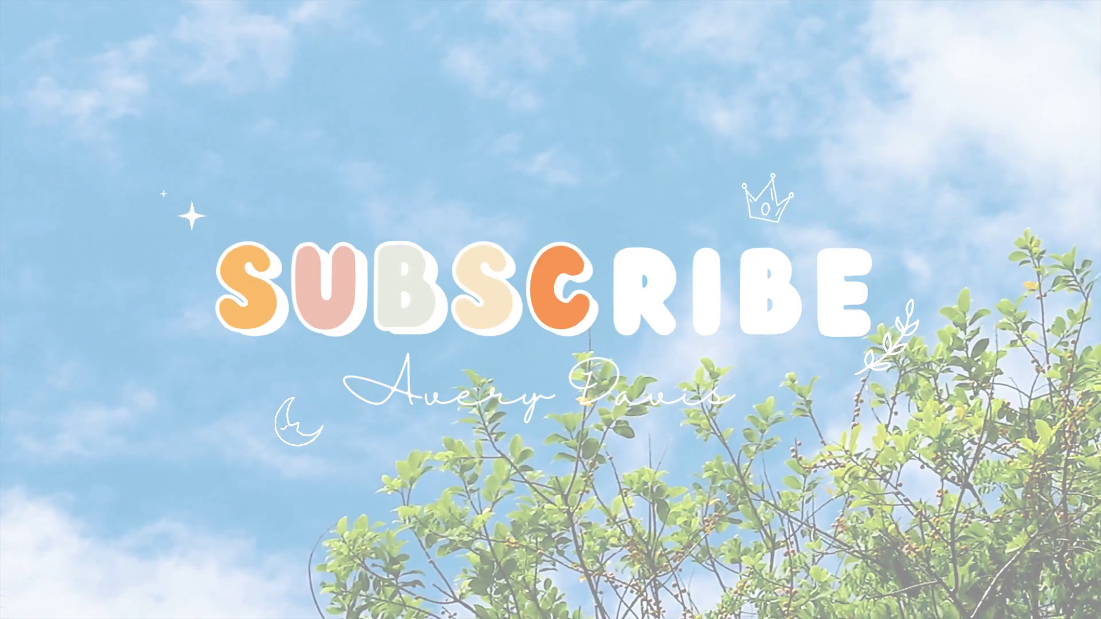